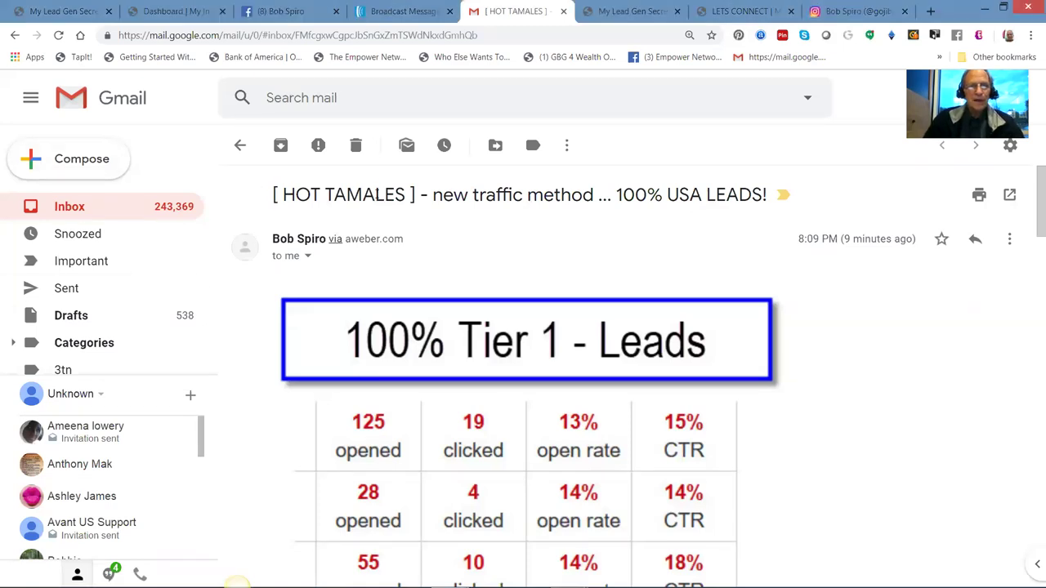
Step: Copy the full '[ HOT TAMALES ] - new traffic method ... 100% USA LEADS!' subject line from Gmail
drag(283, 194, 375, 196)
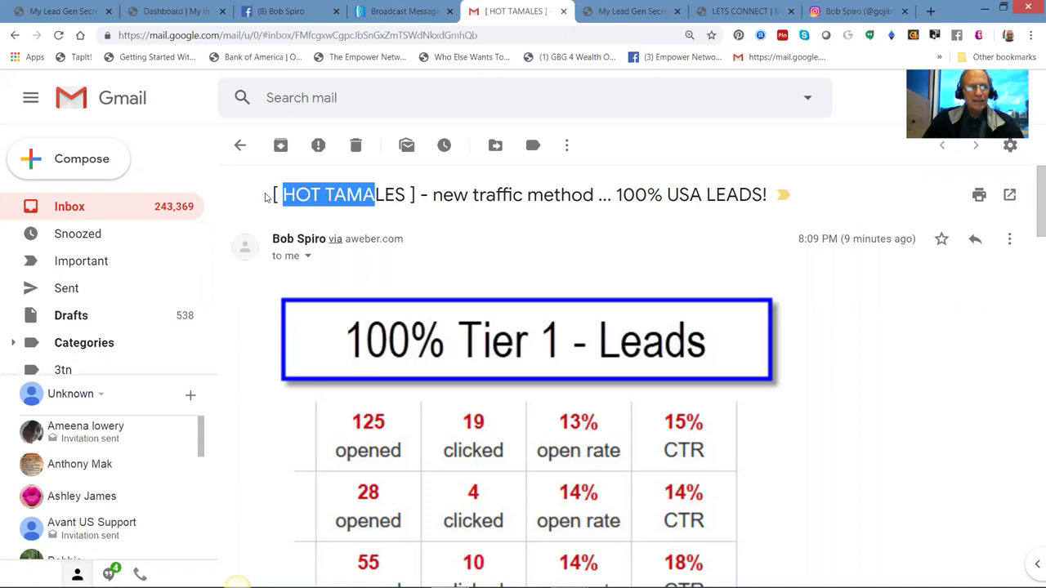
drag(272, 195, 757, 198)
right_click(756, 199)
click(760, 205)
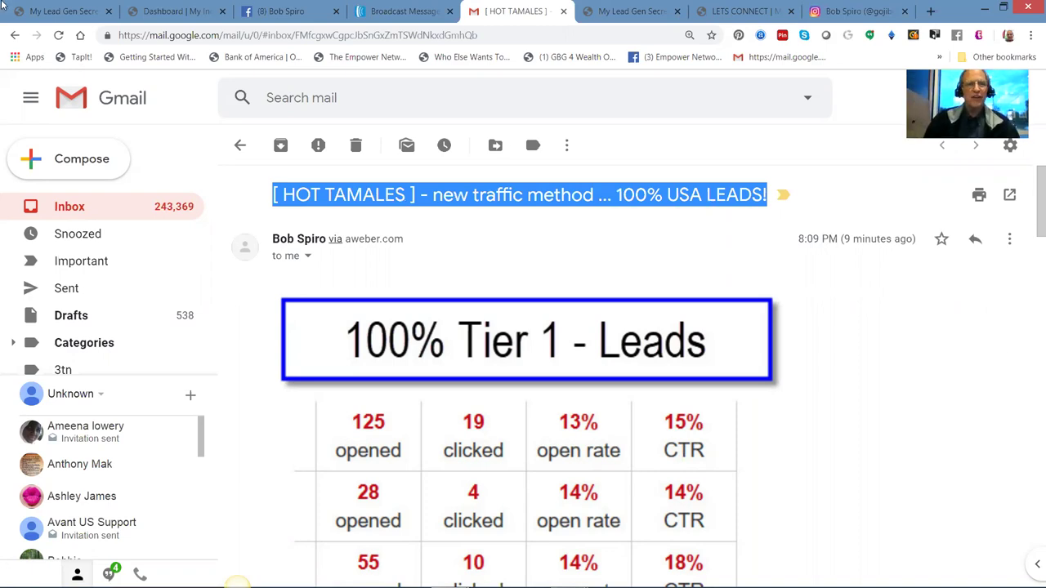
Step: Log in with the saved members account, create a message, and select all 1600 leads by date
click(52, 19)
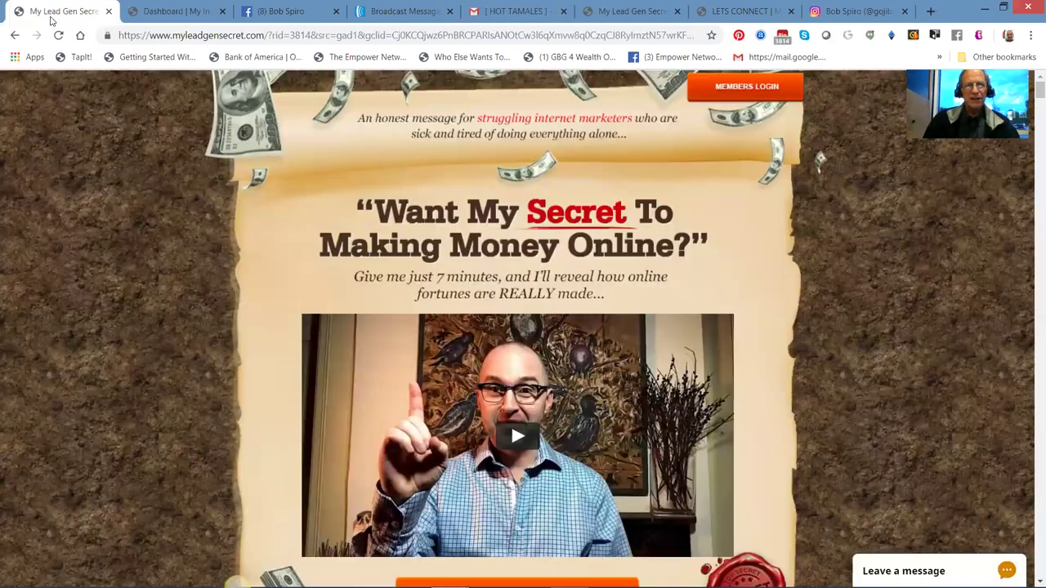
click(746, 95)
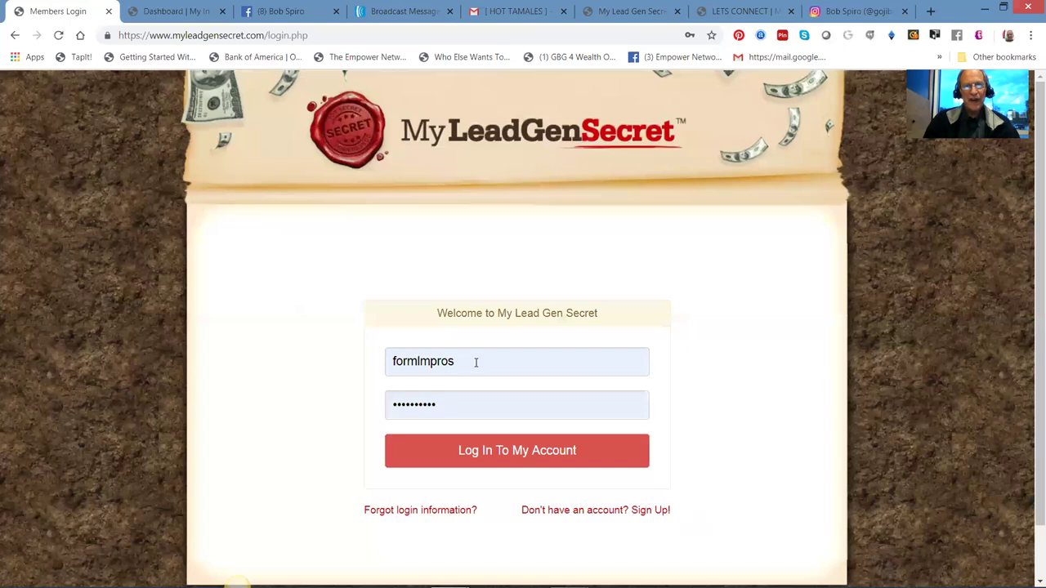
click(475, 361)
click(439, 421)
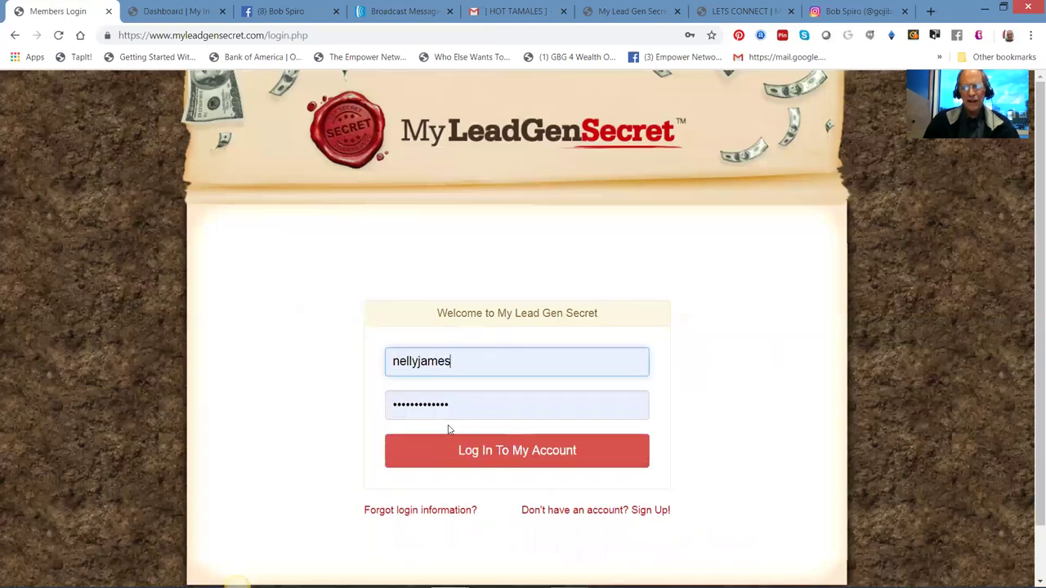
click(524, 453)
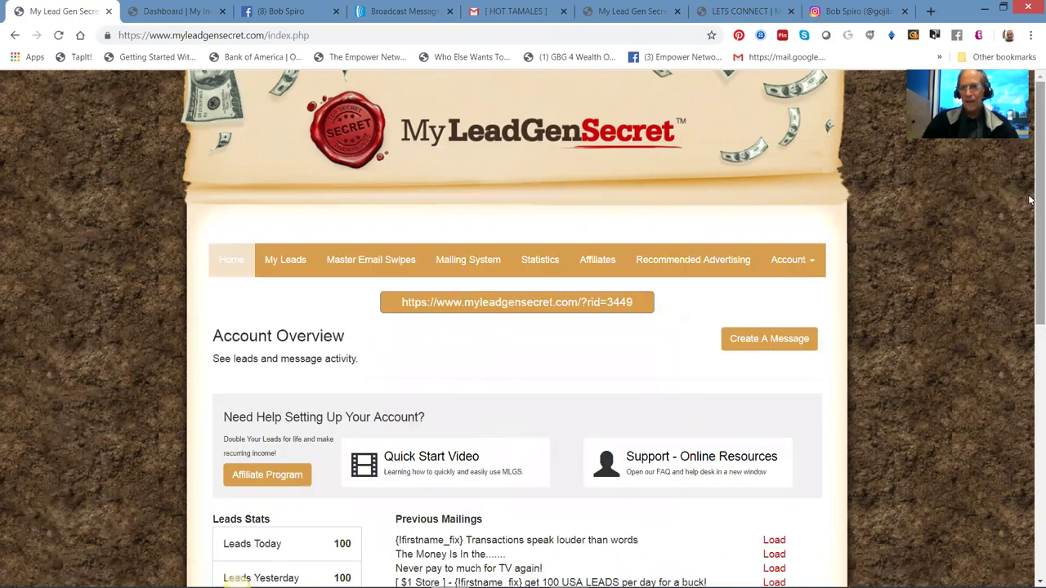
click(761, 347)
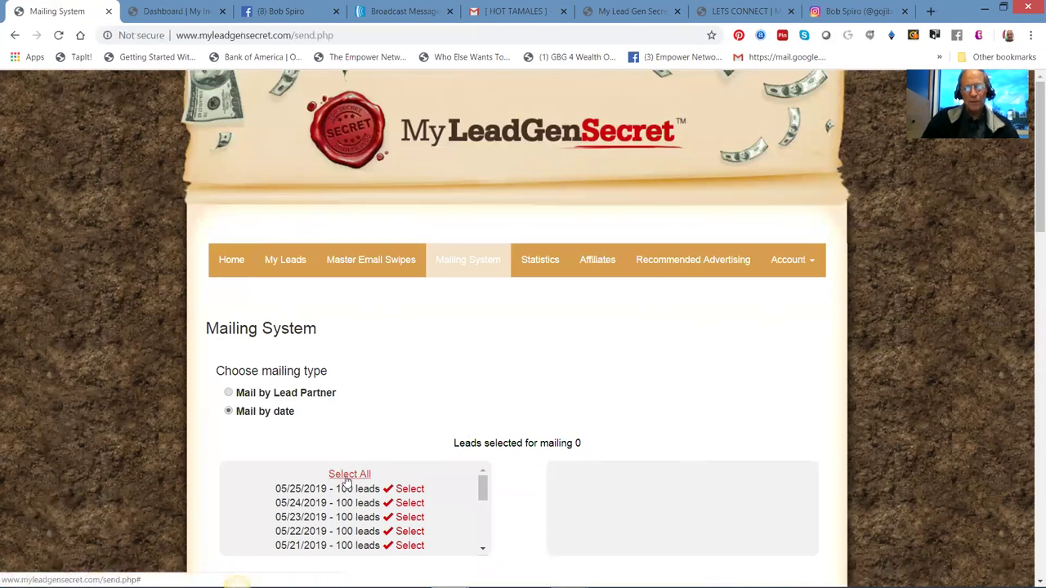
click(349, 475)
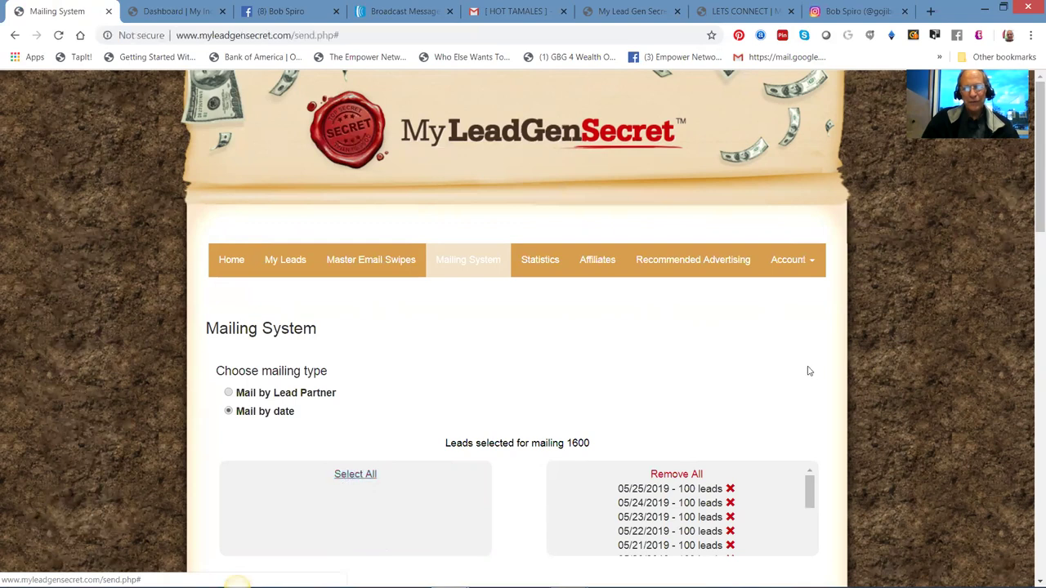
Step: Paste the copied HOT TAMALES line into the mailing's Subject field
drag(1030, 168, 1030, 357)
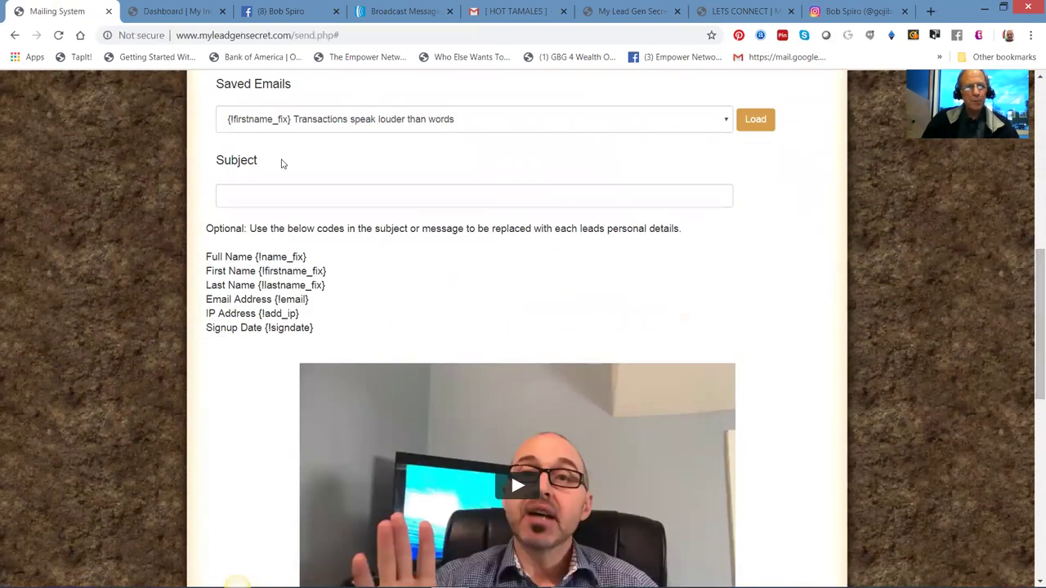
click(237, 199)
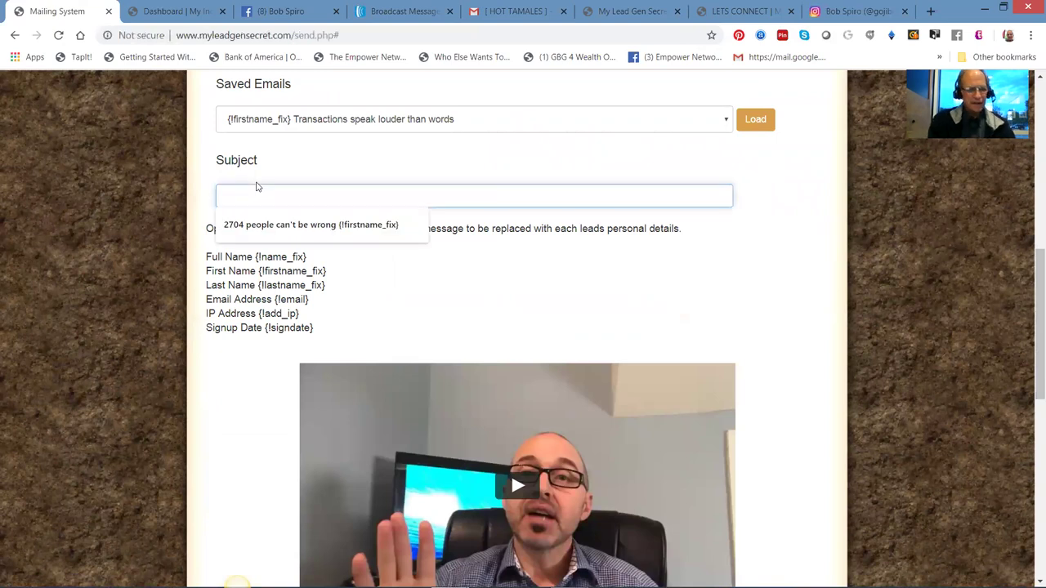
key(ctrl+v)
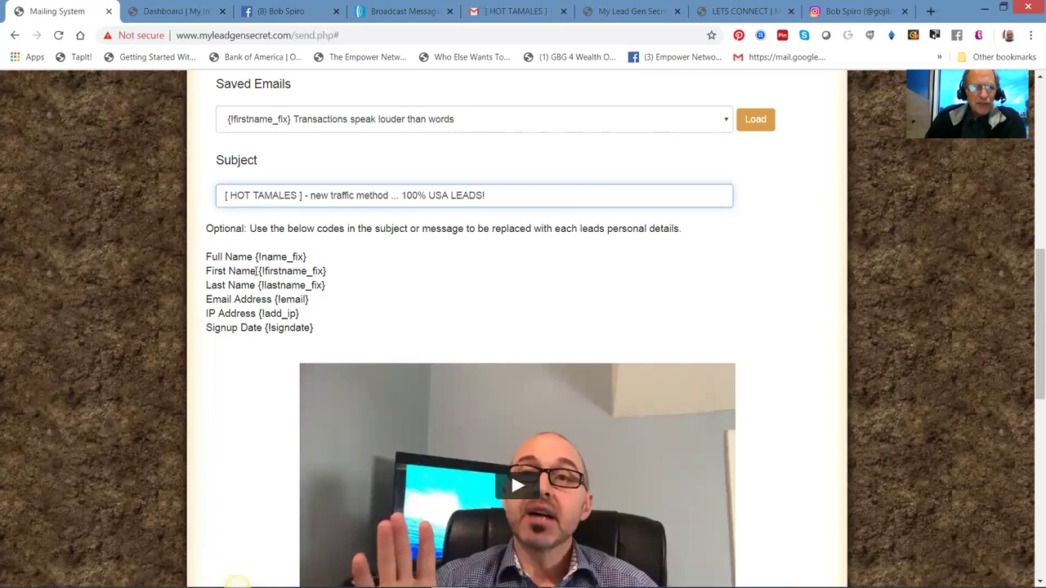
Step: Insert the {!firstname_fix} code right after HOT TAMALES in the subject
drag(262, 270, 340, 274)
right_click(314, 272)
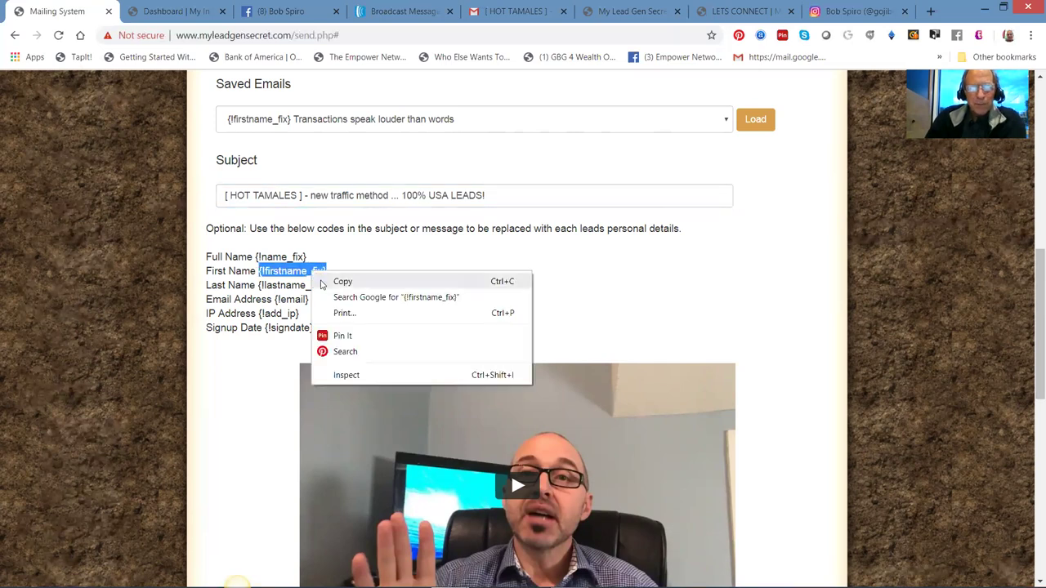
click(321, 284)
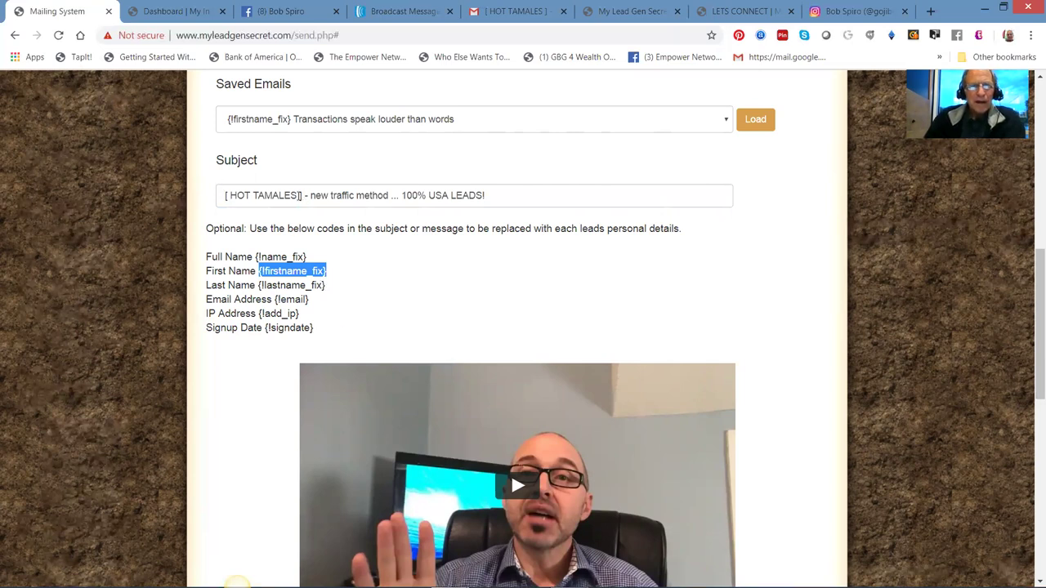
click(301, 195)
key(ctrl+v)
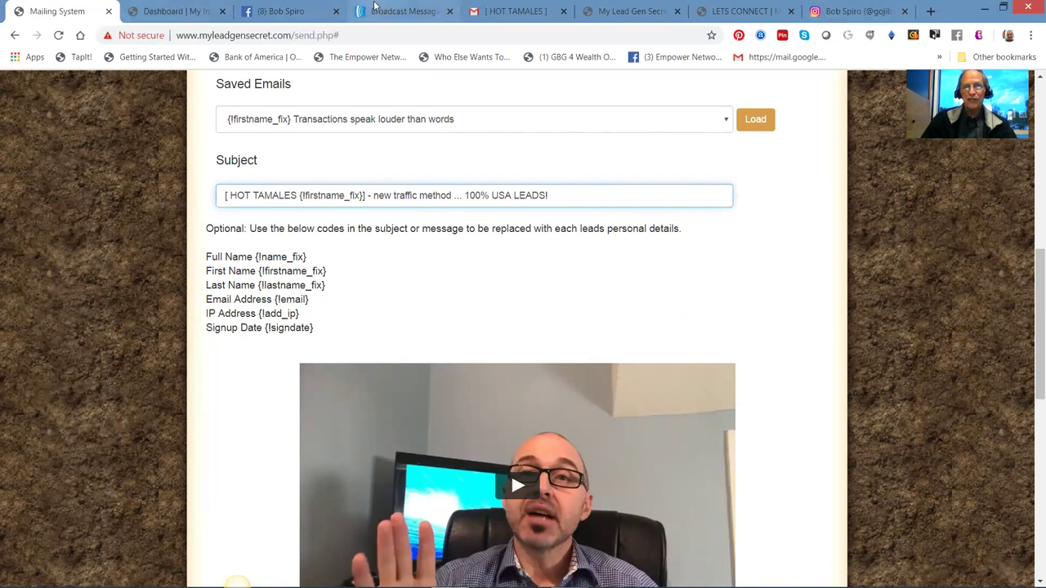
Step: Copy the web address of the email's 100% Tier 1 - Leads stats image
click(523, 15)
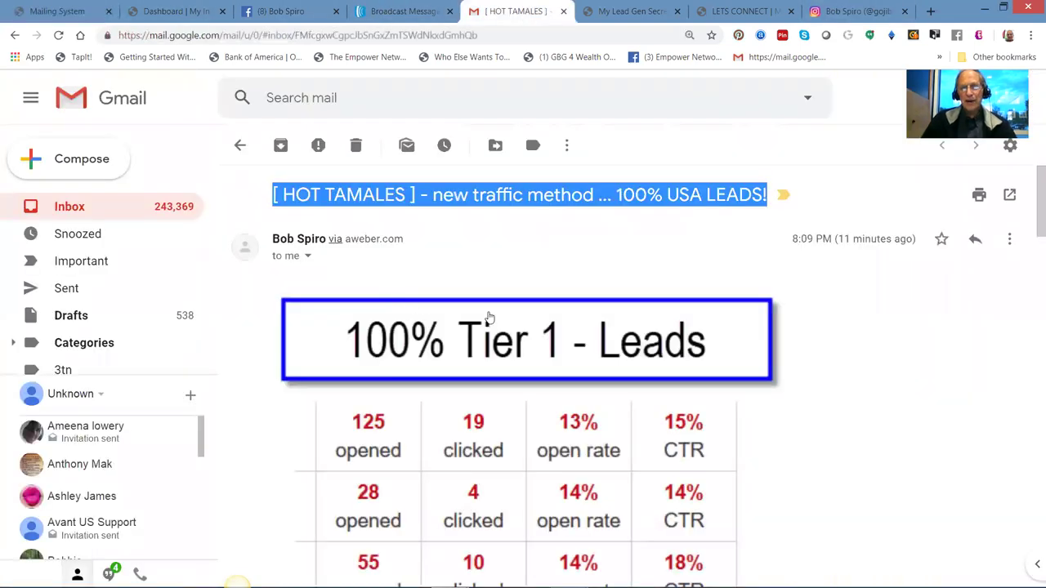
right_click(539, 398)
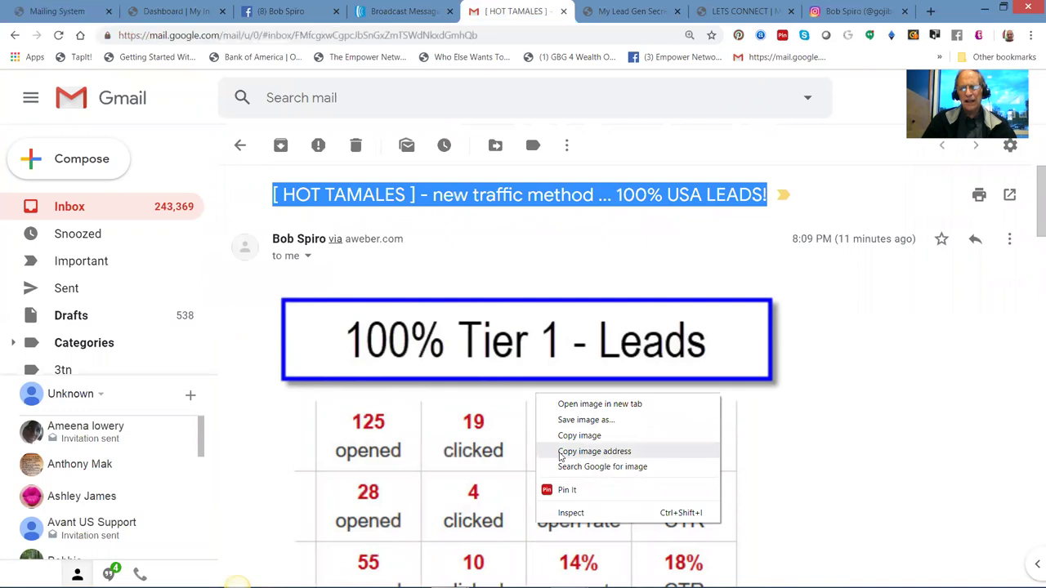
click(560, 452)
Step: Pause the Dashboard video and go back to the Mailing System page
drag(459, 337, 180, 35)
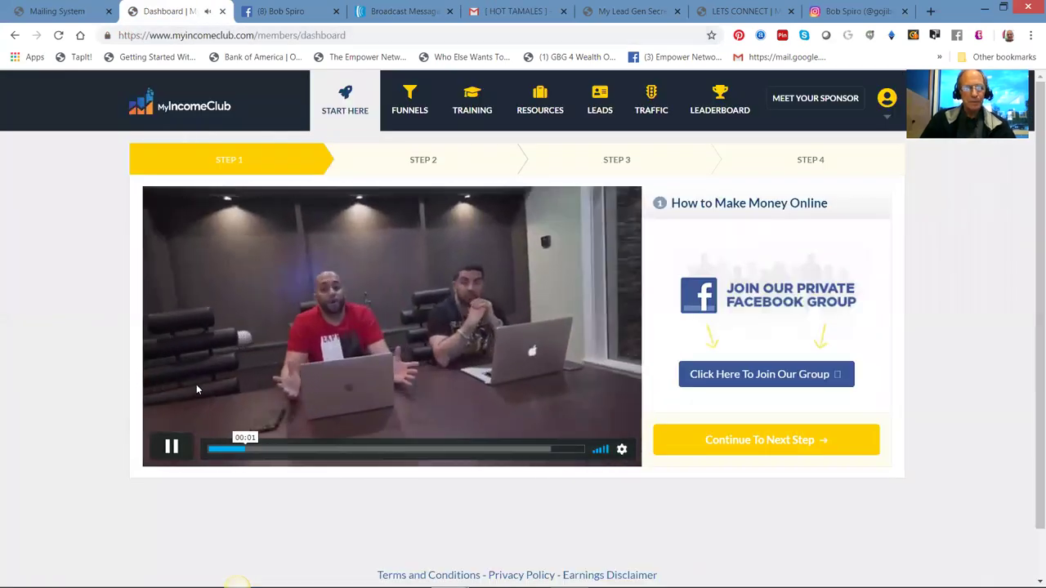
key(space)
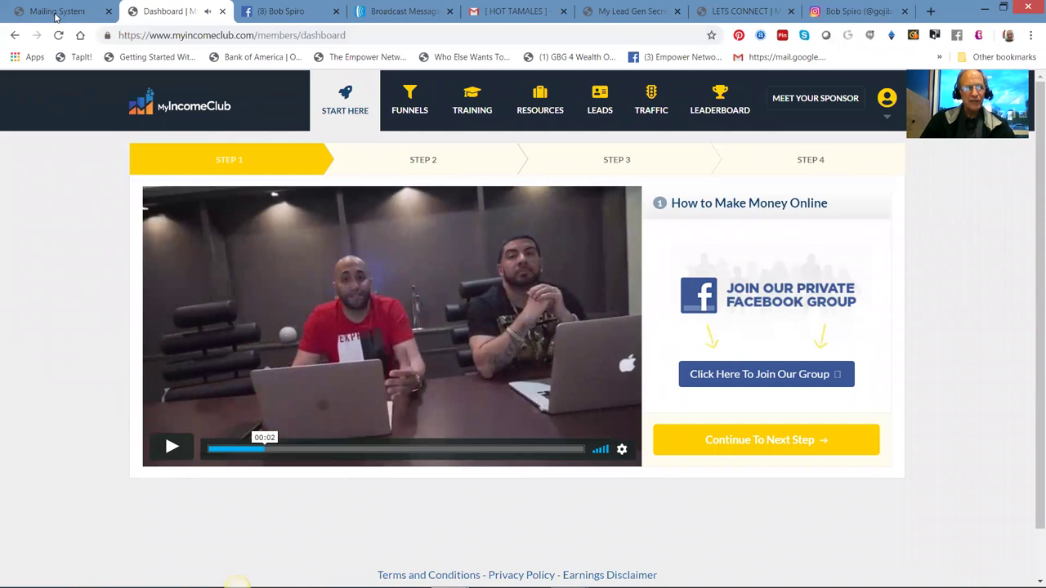
click(56, 13)
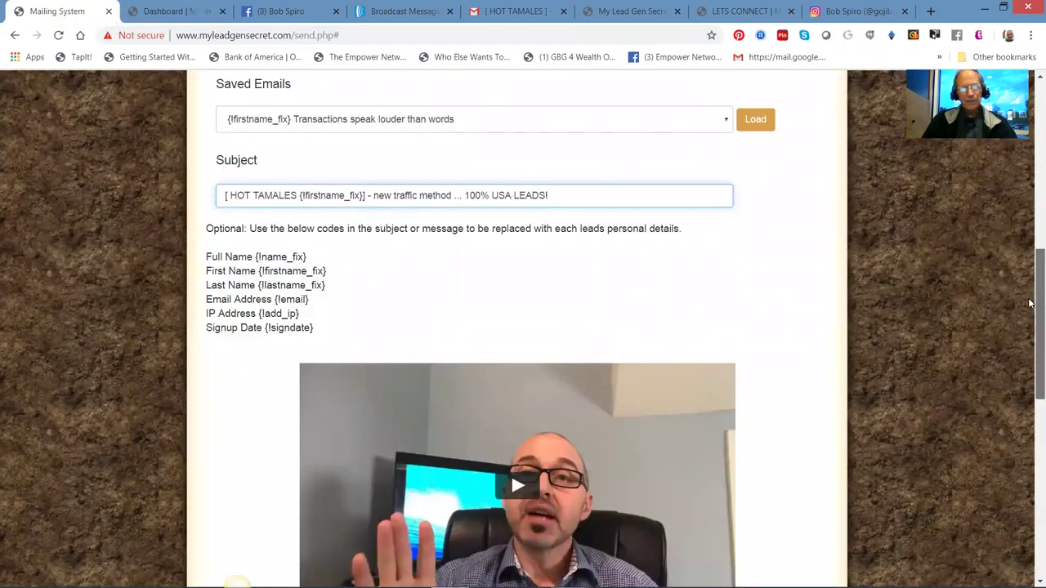
Step: Delete the placeholder text from the message body
scroll(1030, 311, down, 7)
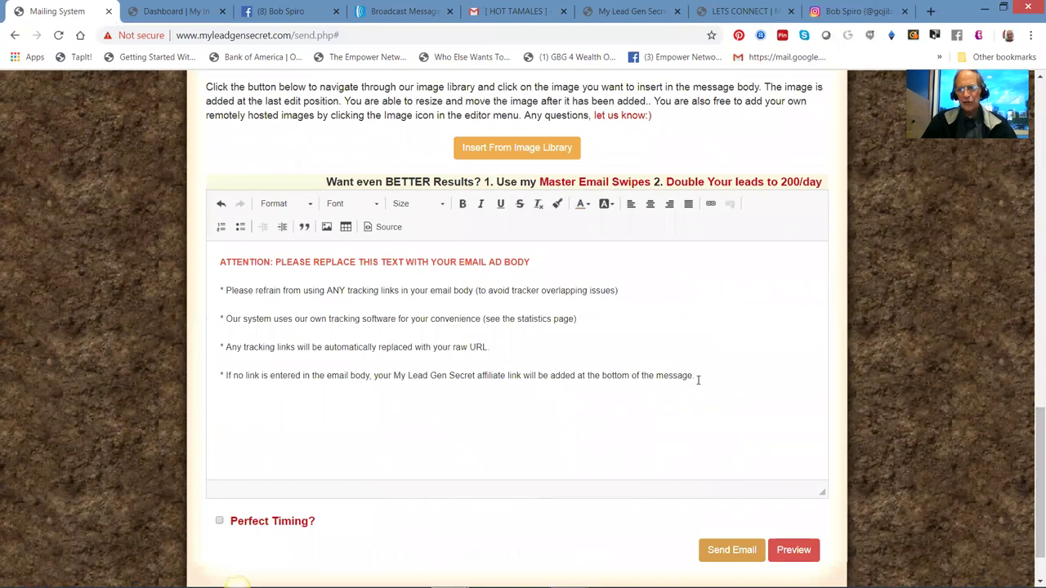
drag(698, 379, 186, 250)
key(Delete)
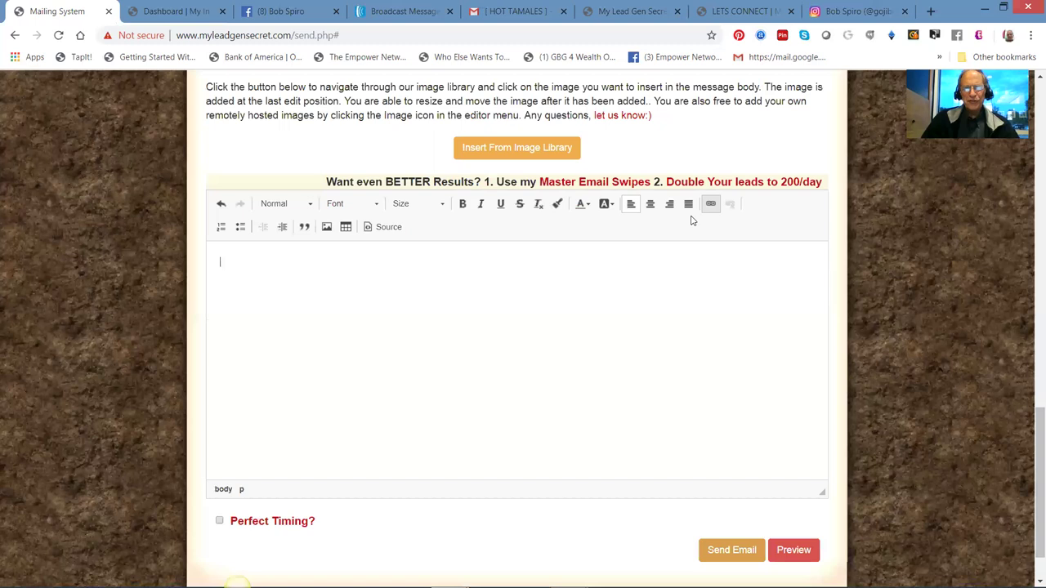
Step: Insert the copied stats image into the body with width set to 600
click(326, 229)
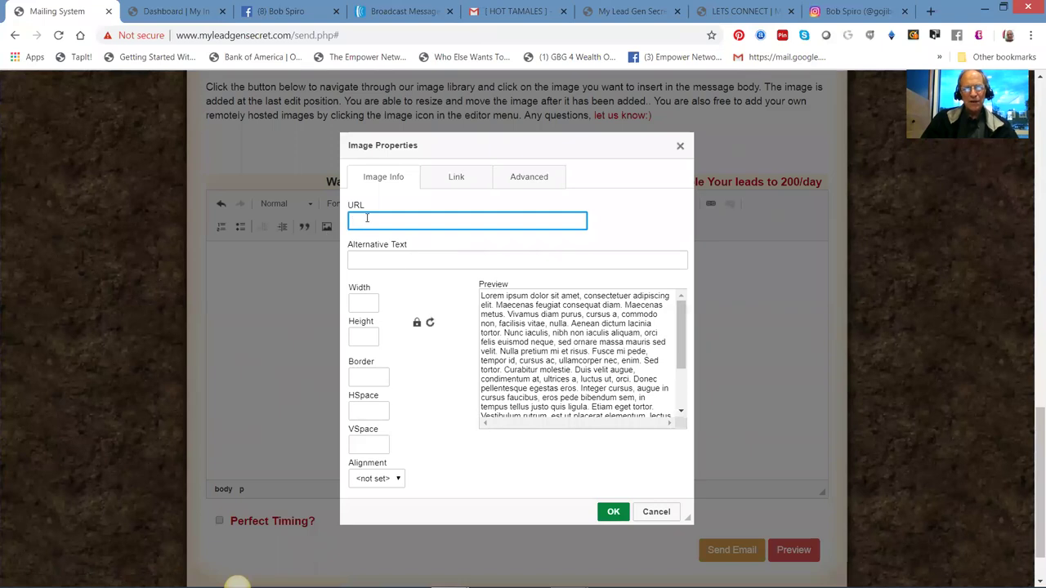
right_click(377, 222)
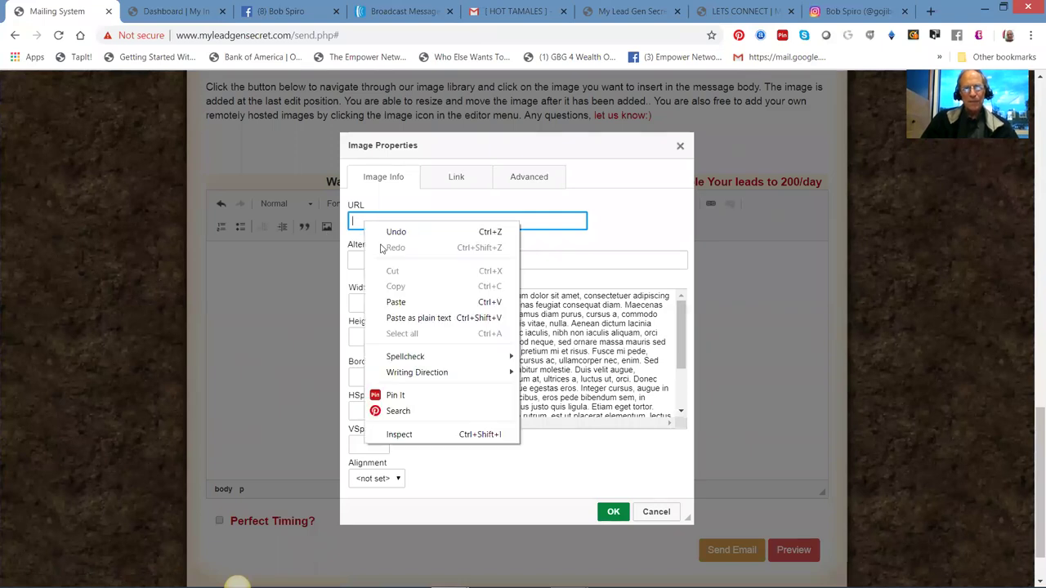
click(396, 302)
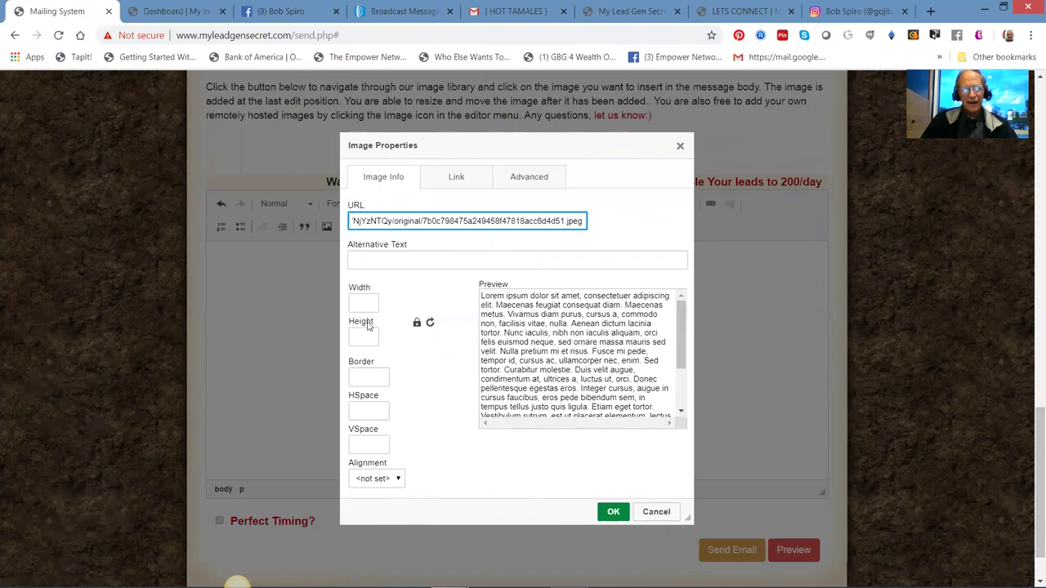
click(363, 303)
drag(370, 303, 348, 302)
text(600)
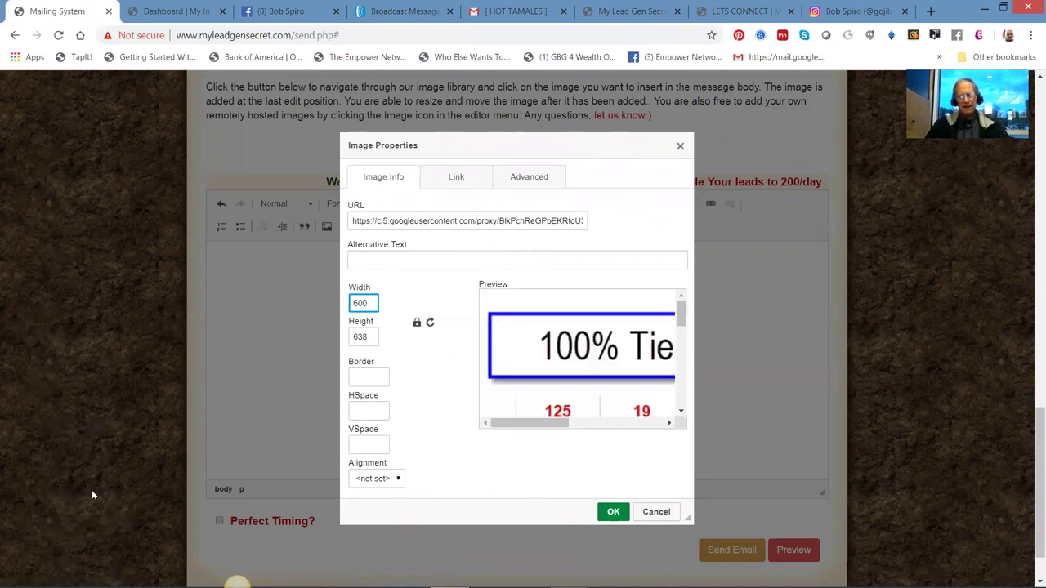
click(614, 511)
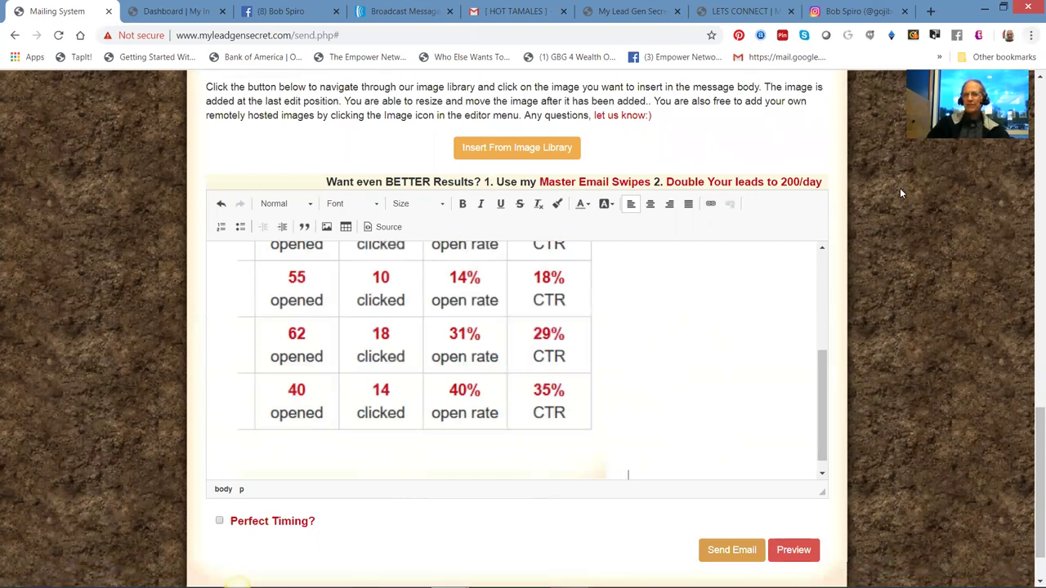
Step: Go to the end of the message body and add an empty line below the stats image
drag(825, 361, 824, 333)
scroll(376, 384, up, 3)
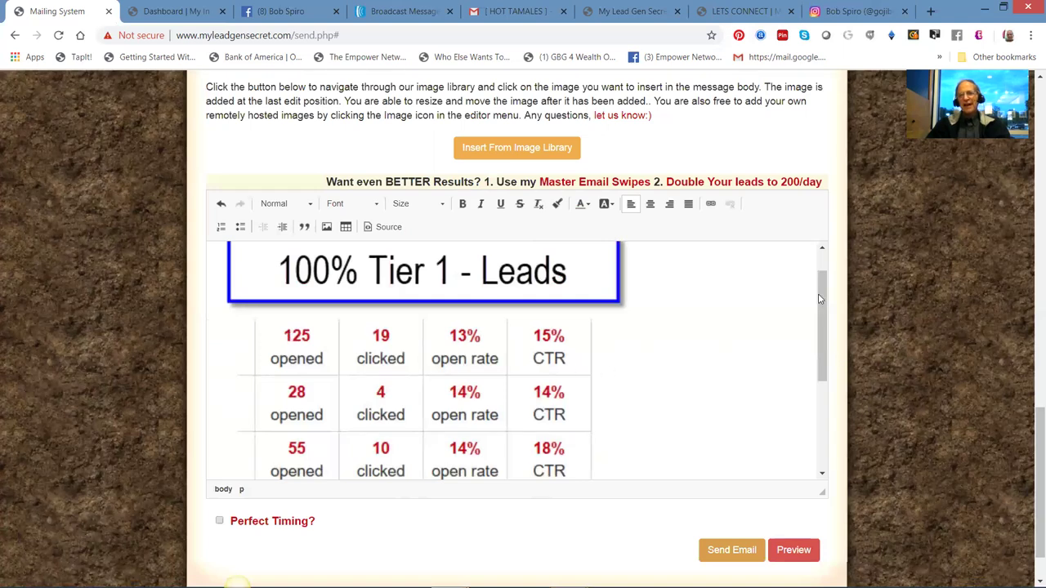
drag(821, 299, 823, 370)
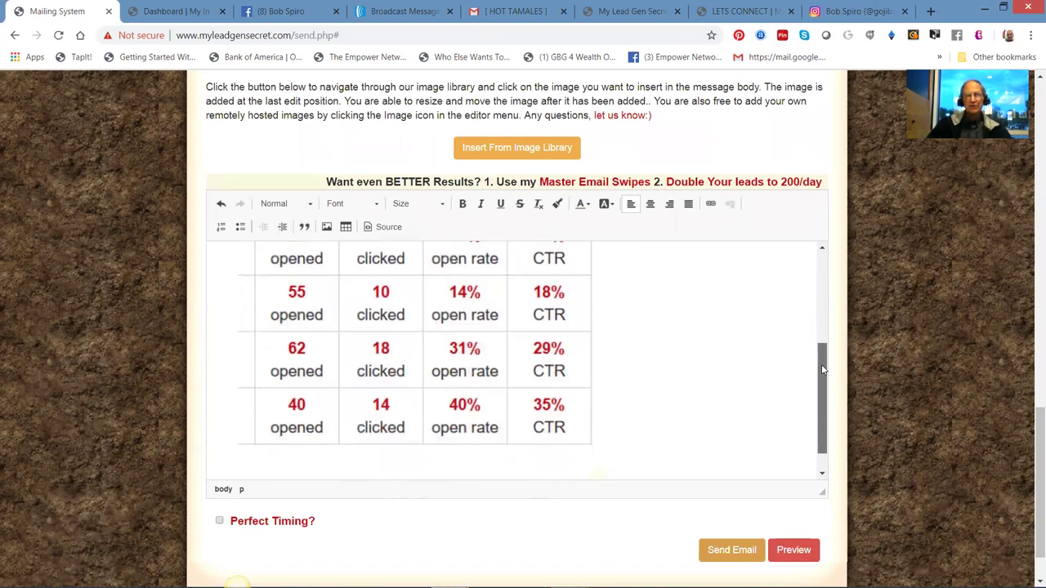
drag(823, 370, 823, 411)
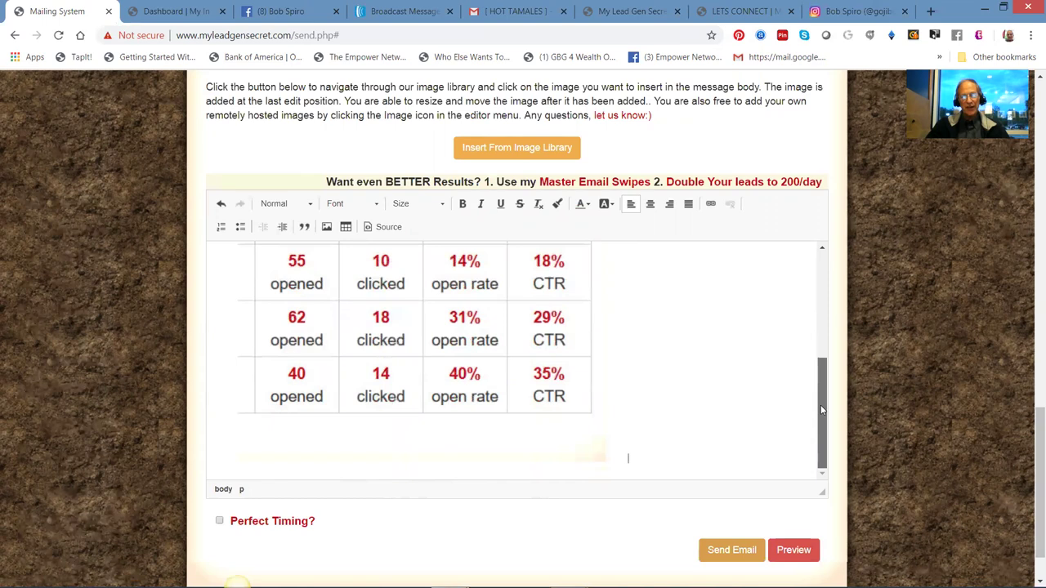
key(ctrl+a)
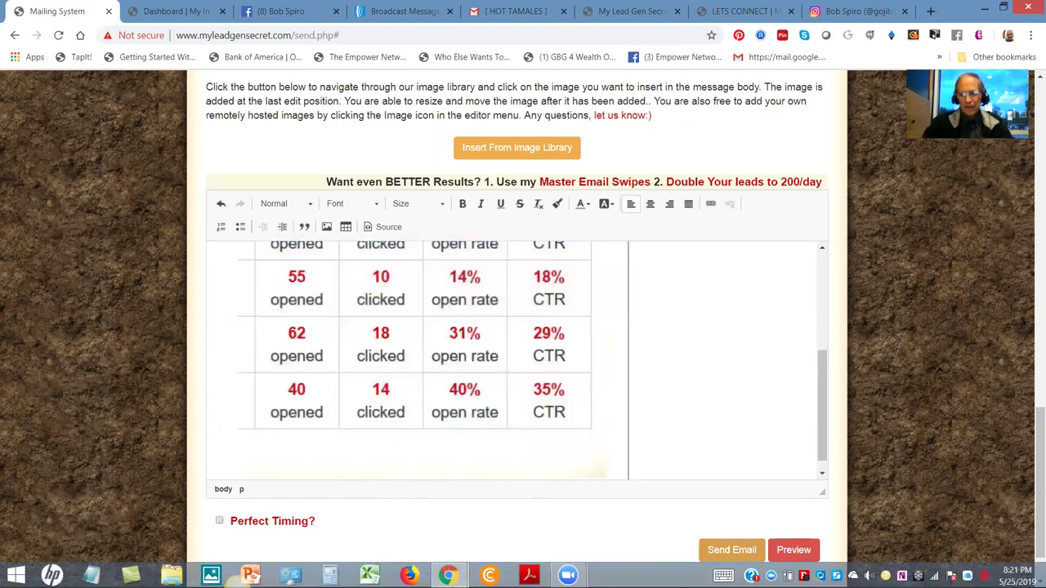
key(Return)
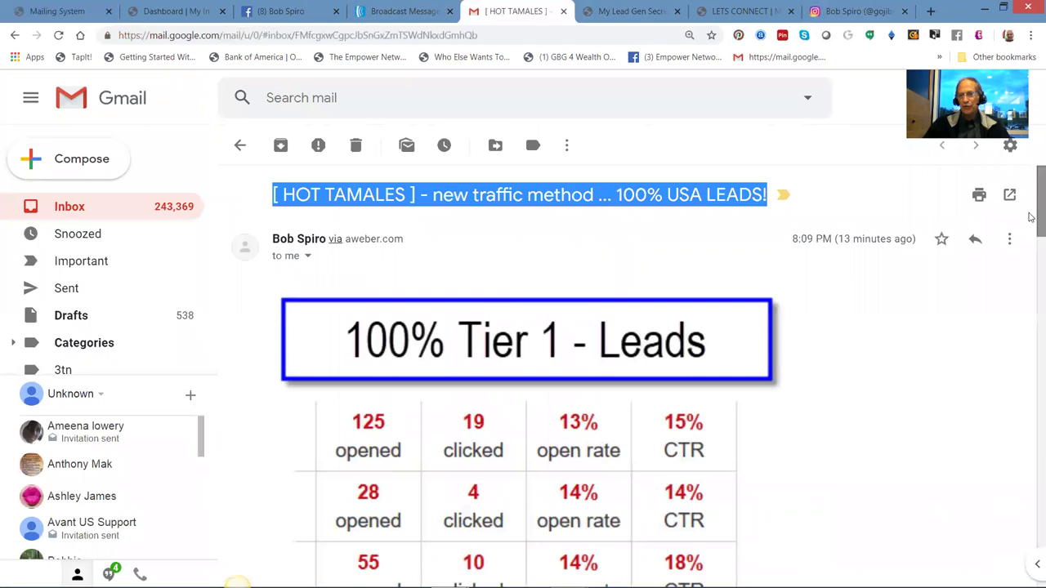
Step: Make a first attempt at selecting the HOT TAMALES email text, checking the other tabs
drag(1032, 218, 1032, 473)
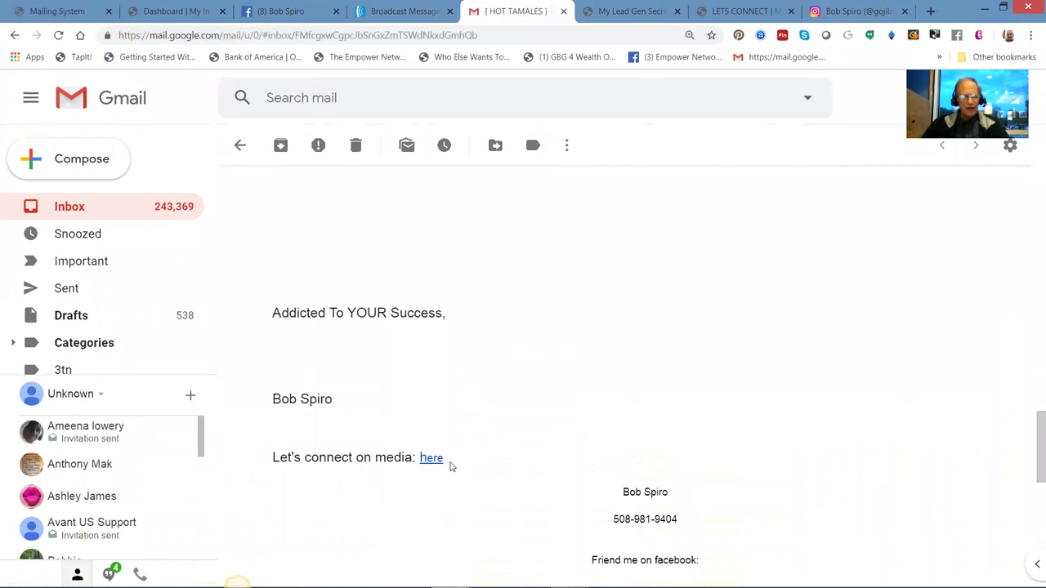
drag(450, 467, 245, 234)
click(242, 343)
drag(241, 410, 345, 410)
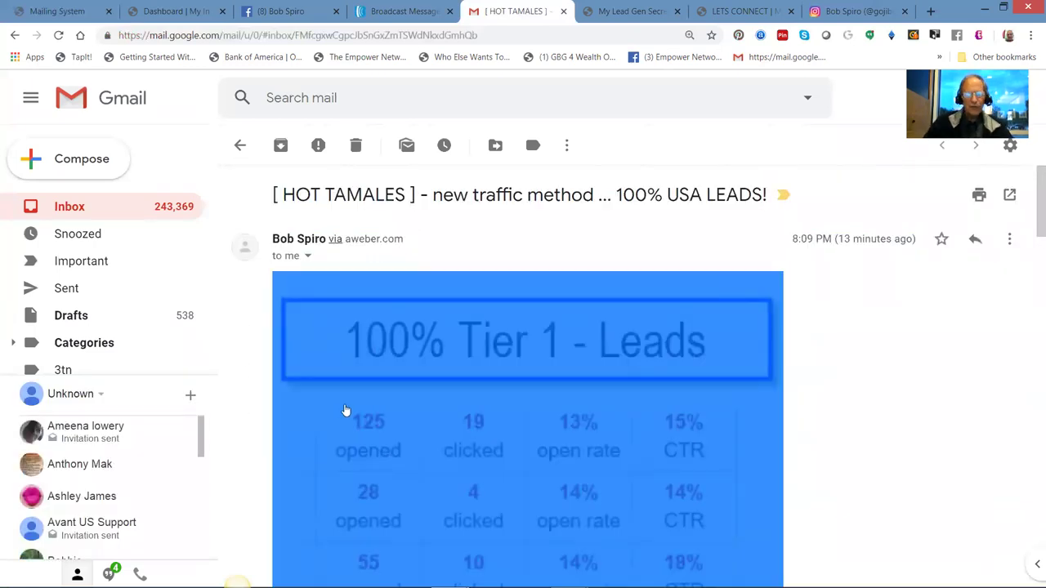
click(167, 13)
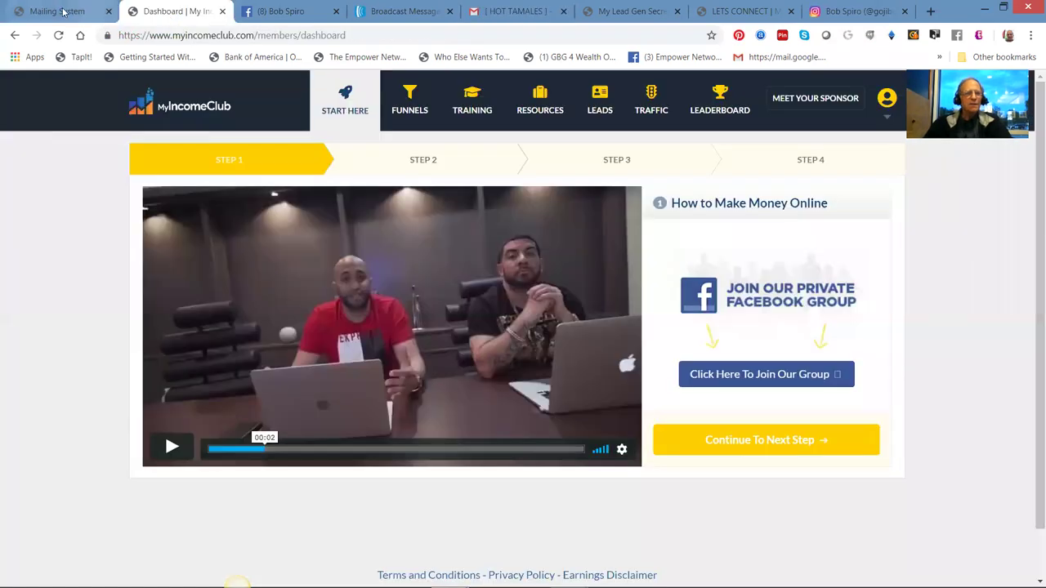
click(81, 13)
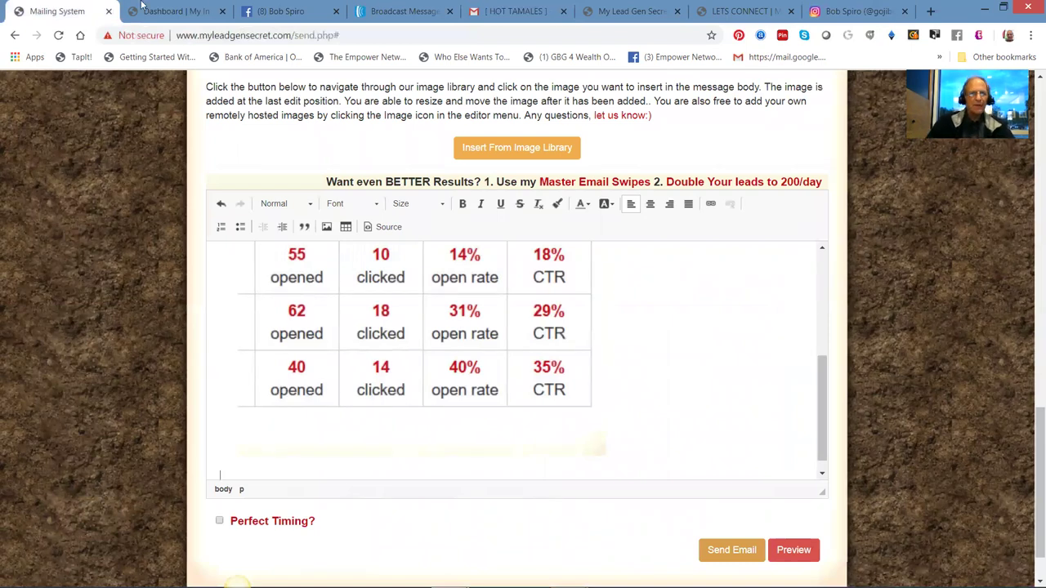
Step: Select the email body from 'Greetings Entrepreneur,' through the signature
click(509, 12)
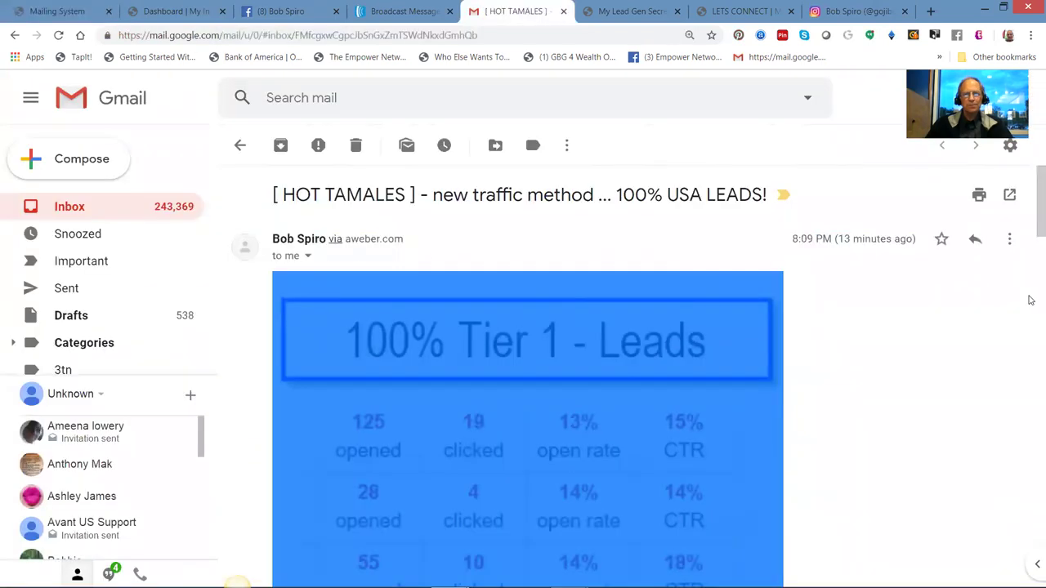
drag(1031, 217, 1031, 482)
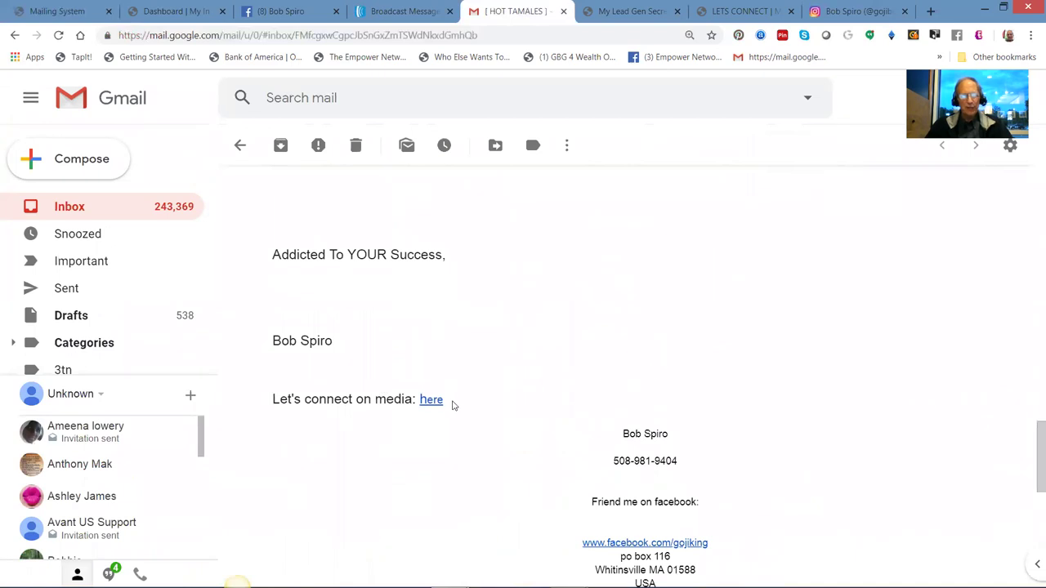
drag(453, 405, 280, 147)
click(250, 258)
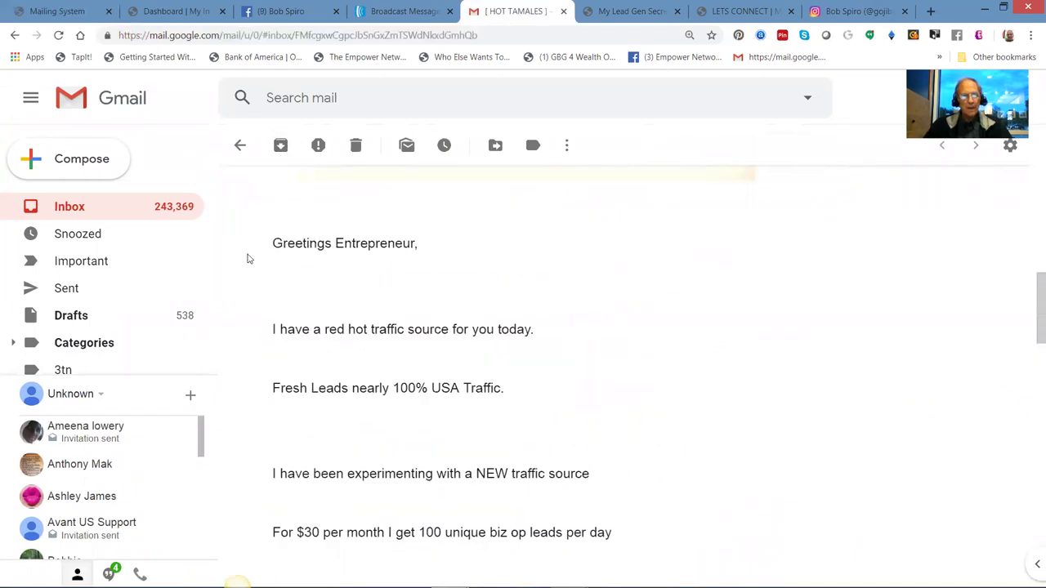
triple_click(275, 239)
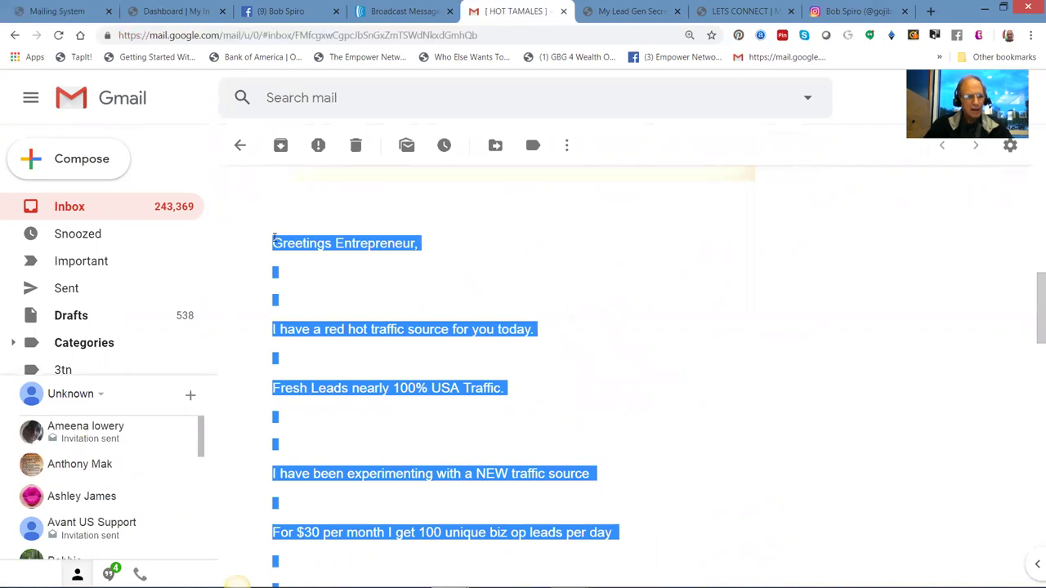
click(178, 11)
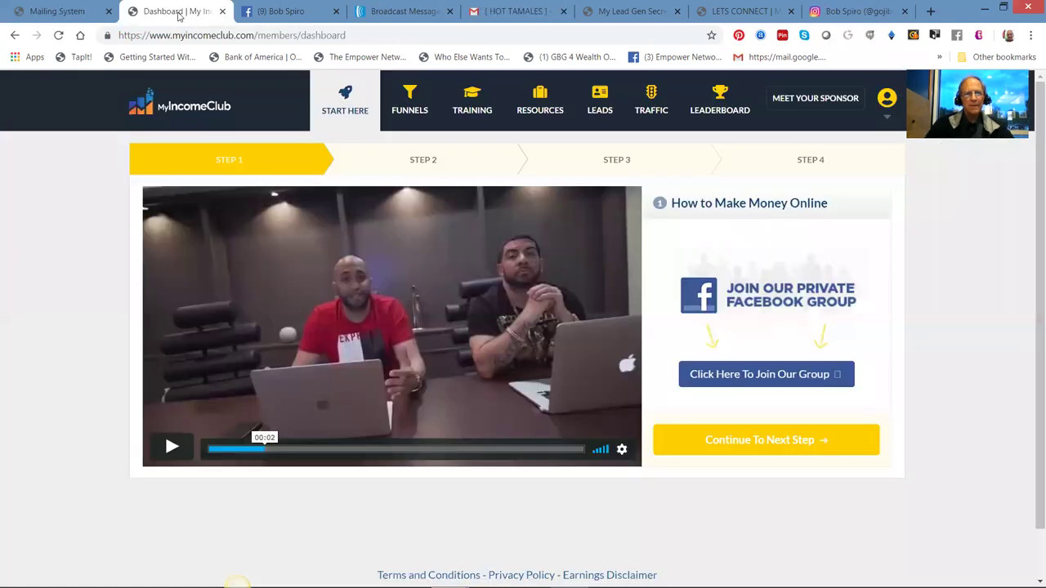
Step: Paste the copied email text below the stats image in the mailing body
click(49, 13)
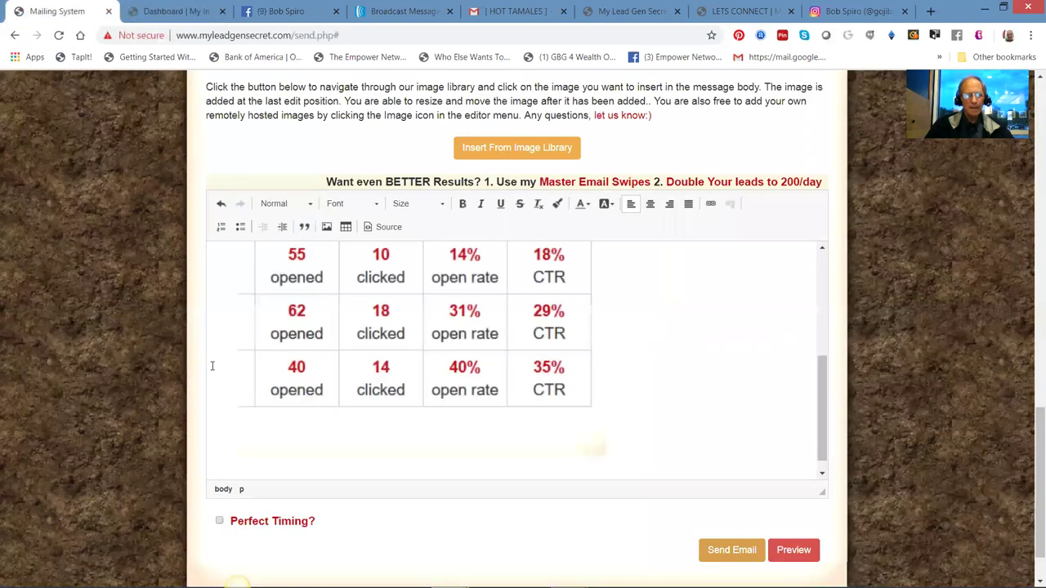
key(ctrl+End)
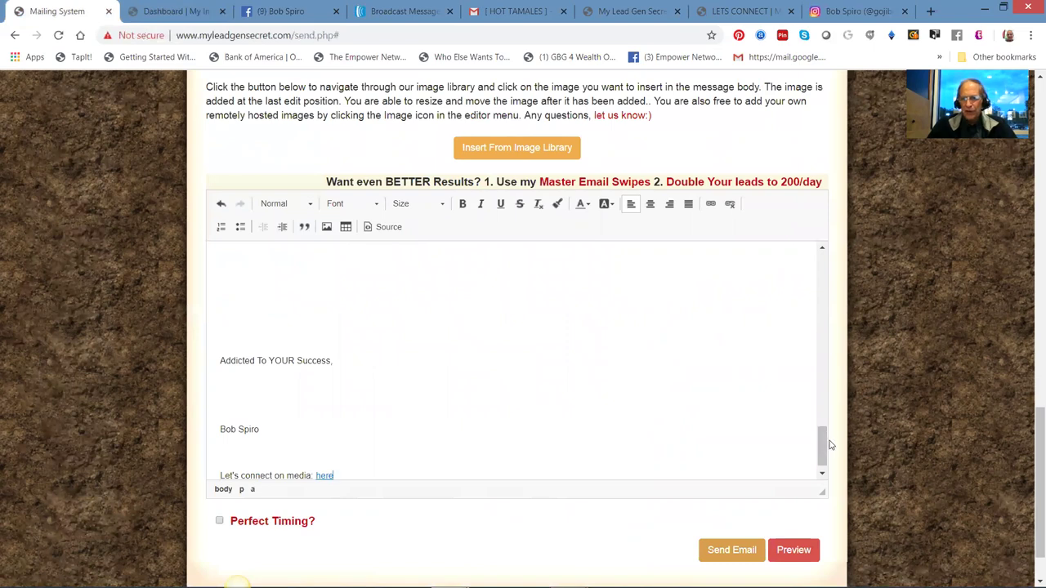
scroll(823, 461, down, 1)
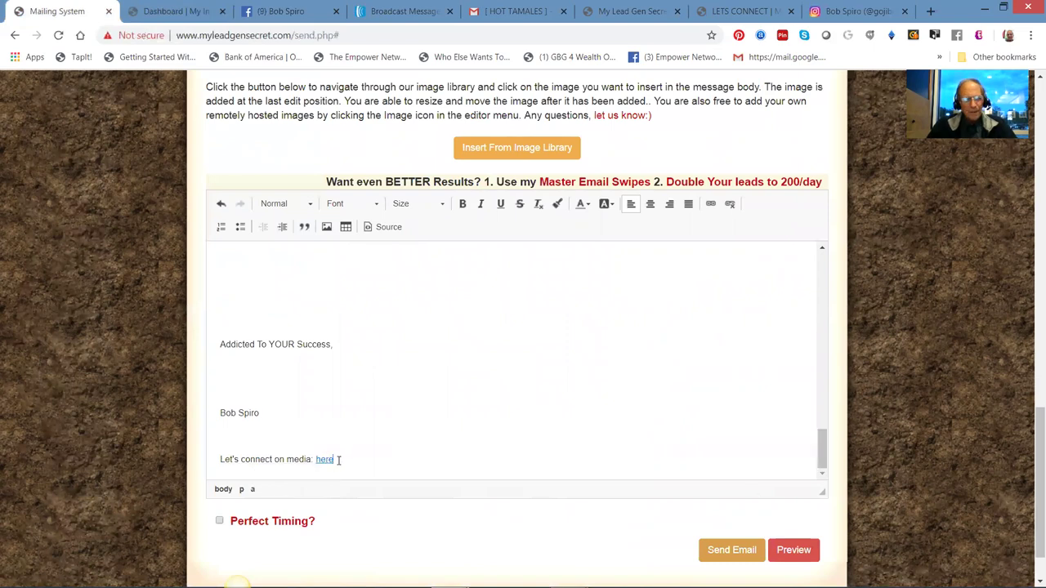
Step: Set the entire message text to font size 16
drag(339, 460, 174, 202)
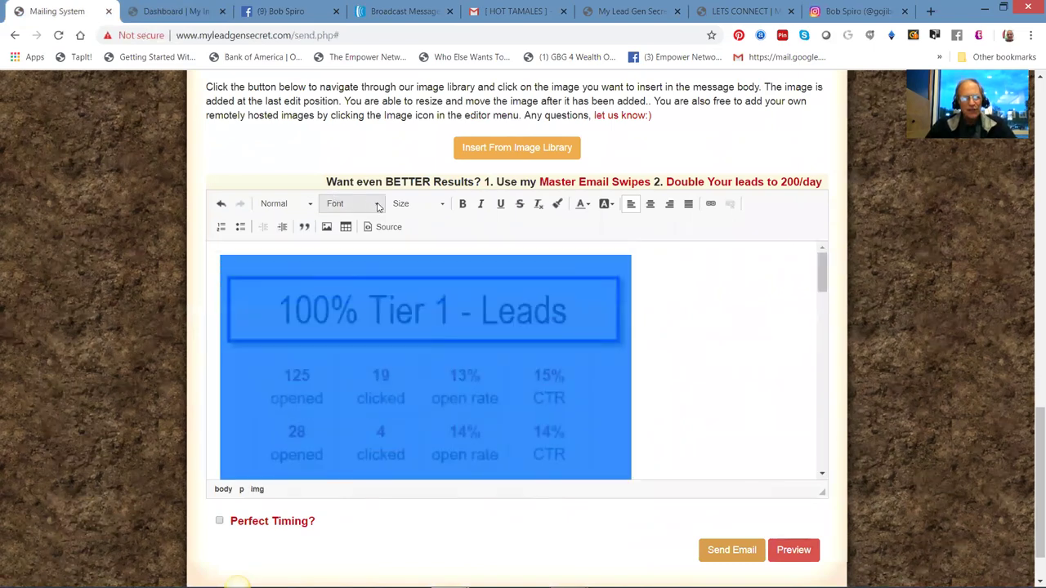
click(418, 206)
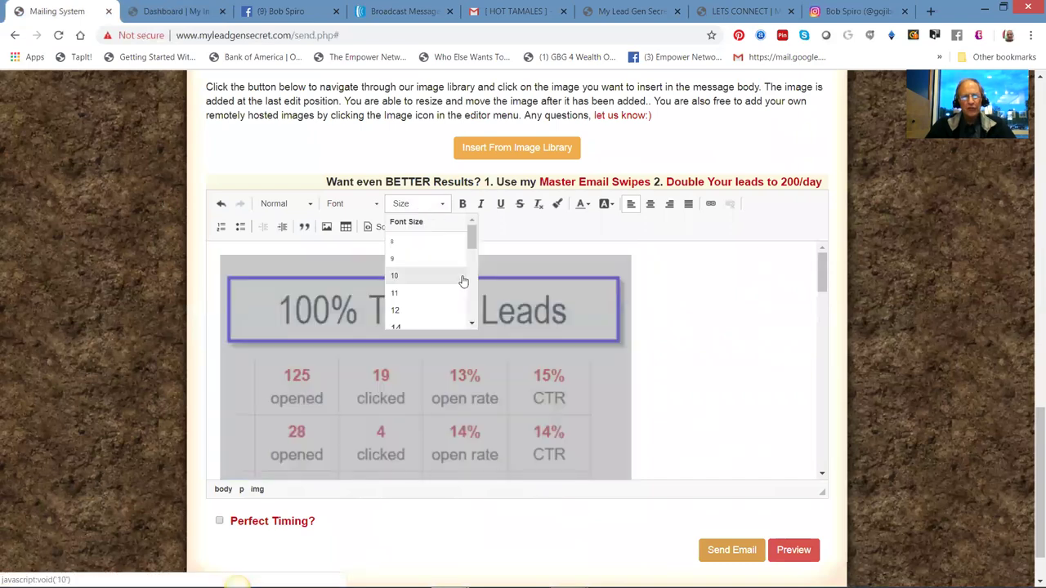
scroll(464, 282, down, 3)
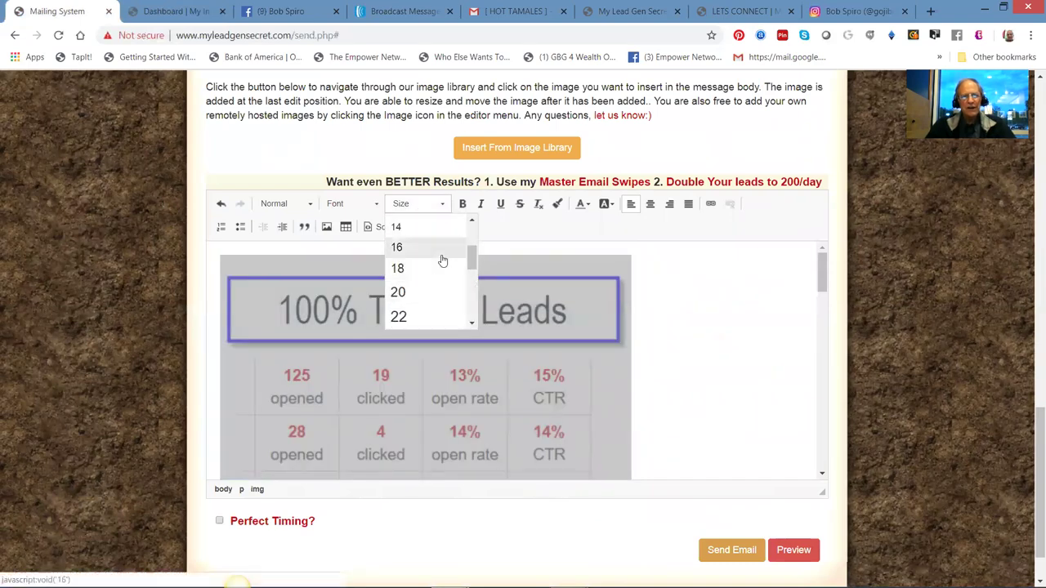
click(442, 254)
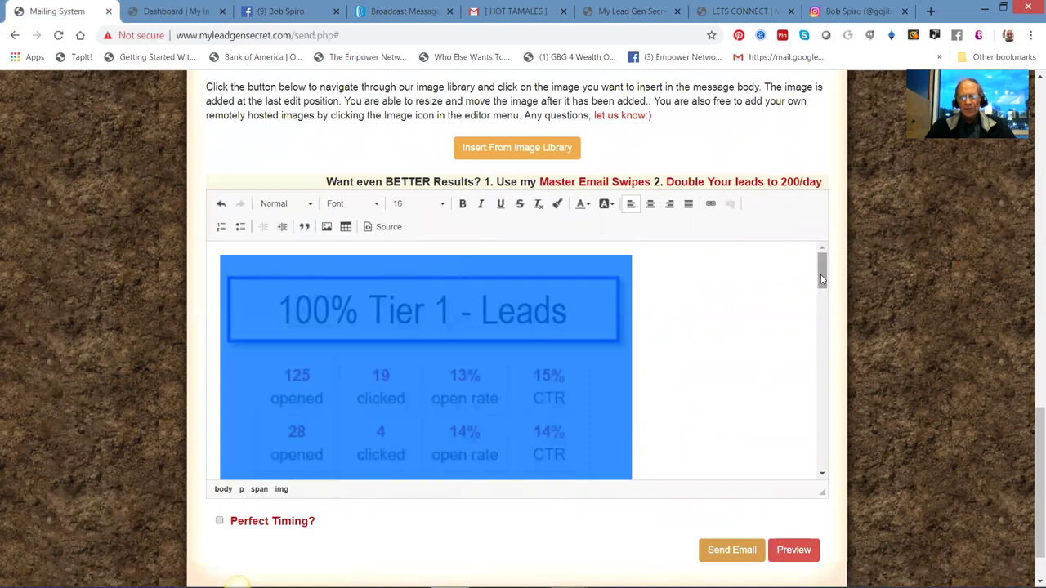
drag(823, 282, 824, 347)
scroll(1031, 388, up, 15)
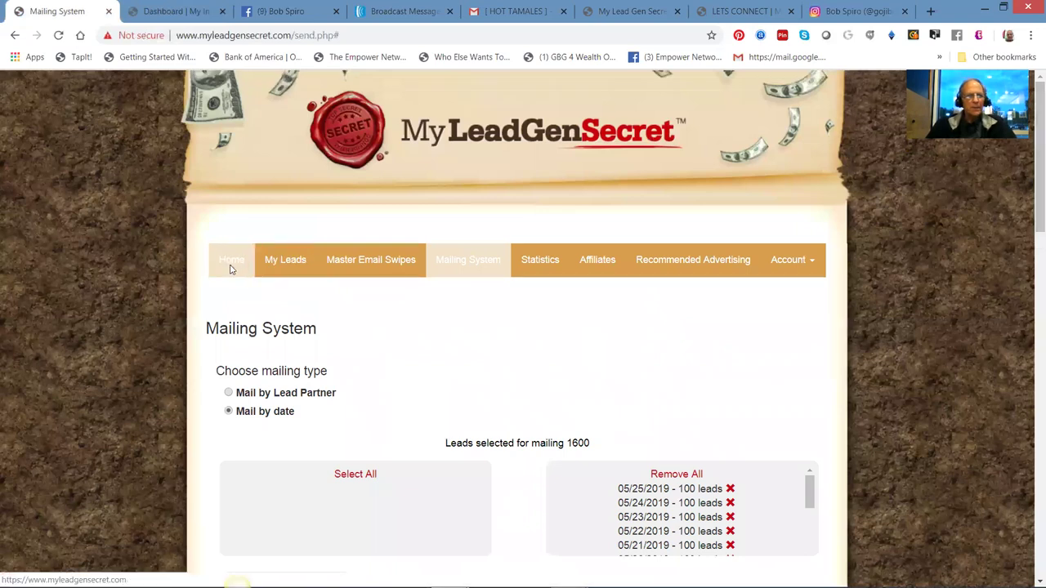
Step: Copy the account's referral link from the Home page opened in a new tab
right_click(239, 271)
click(245, 276)
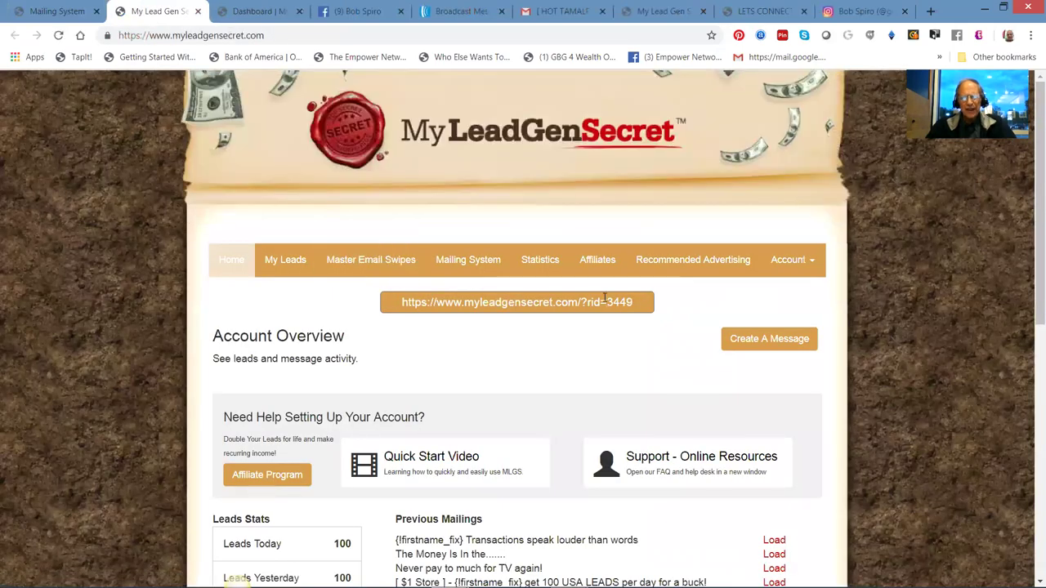
double_click(616, 302)
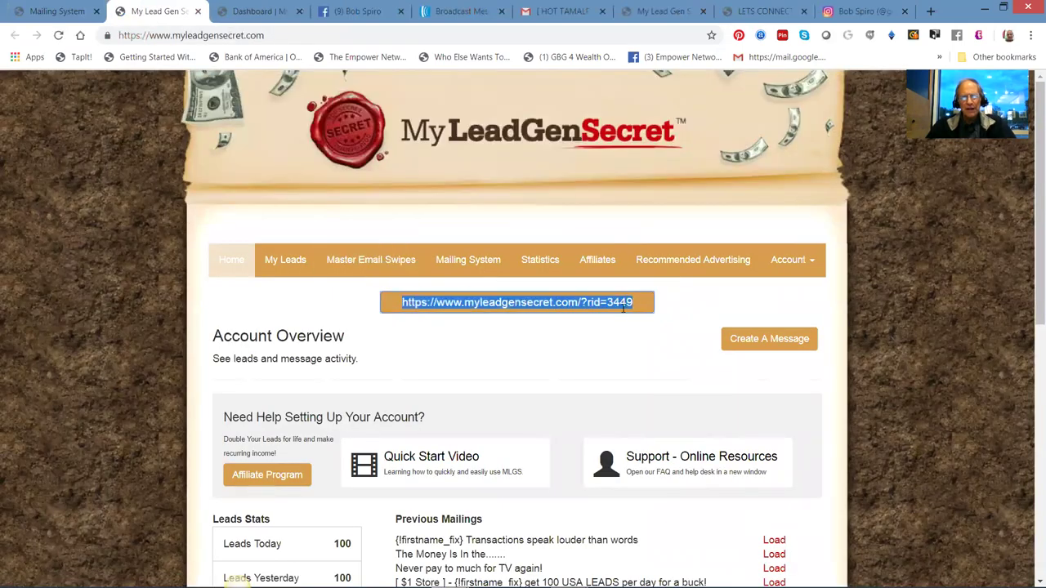
click(627, 317)
drag(639, 304, 346, 304)
right_click(436, 308)
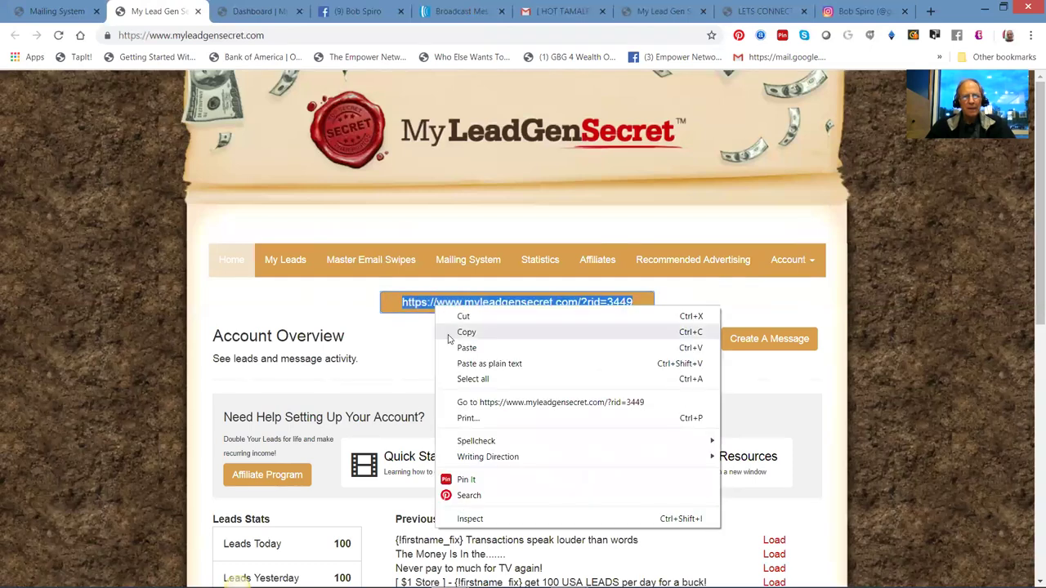
click(449, 332)
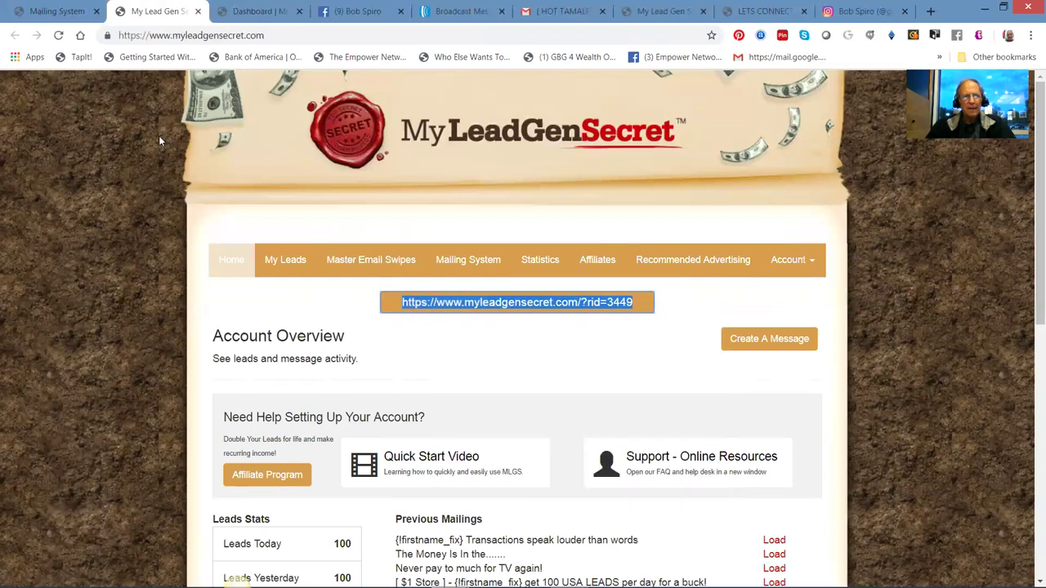
click(57, 12)
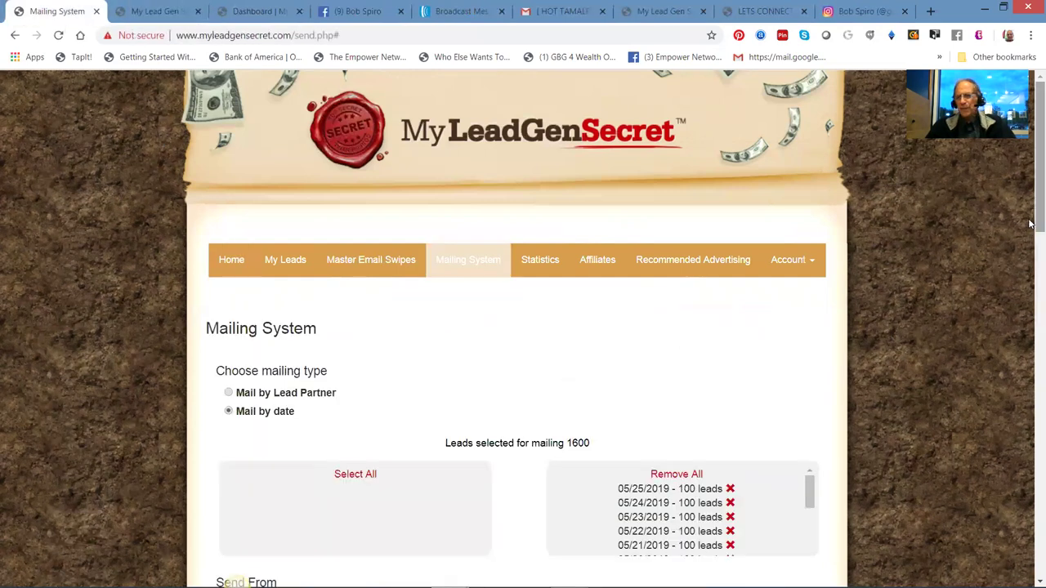
Step: Set the CLICK HERE link's URL to the copied referral link
scroll(1031, 407, down, 5)
scroll(1028, 523, down, 8)
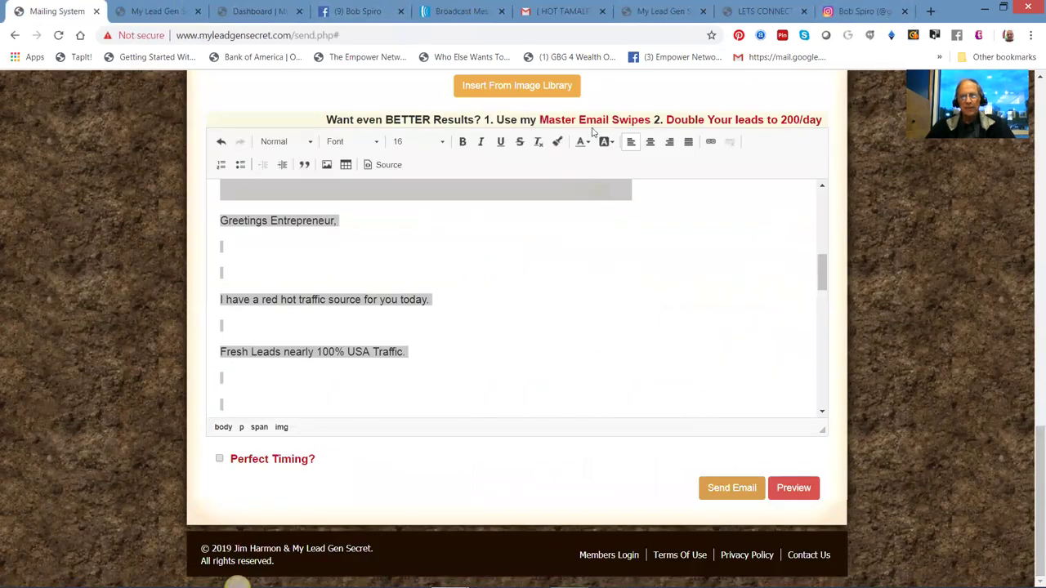
click(682, 37)
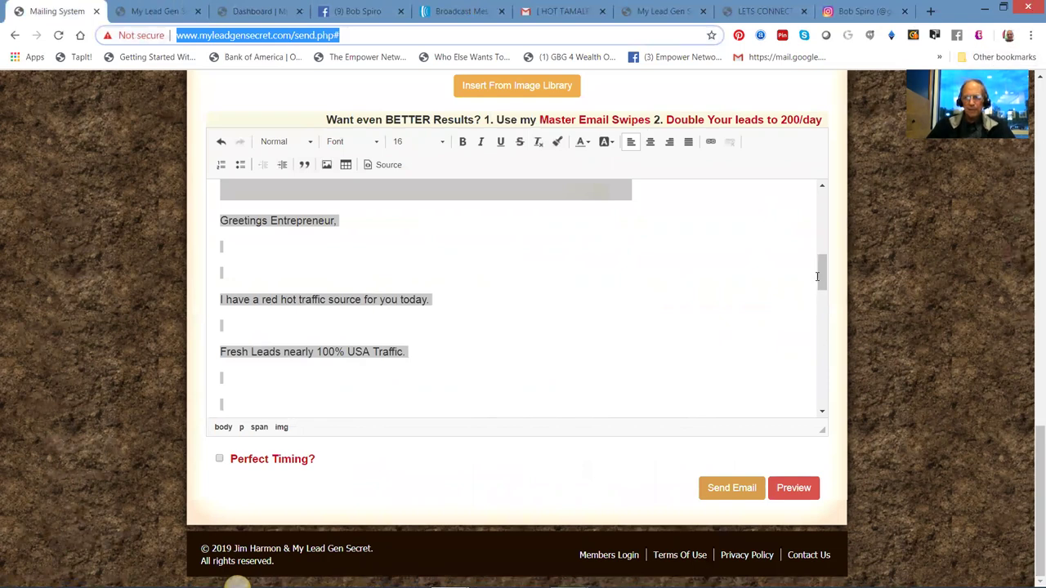
drag(819, 274, 587, 318)
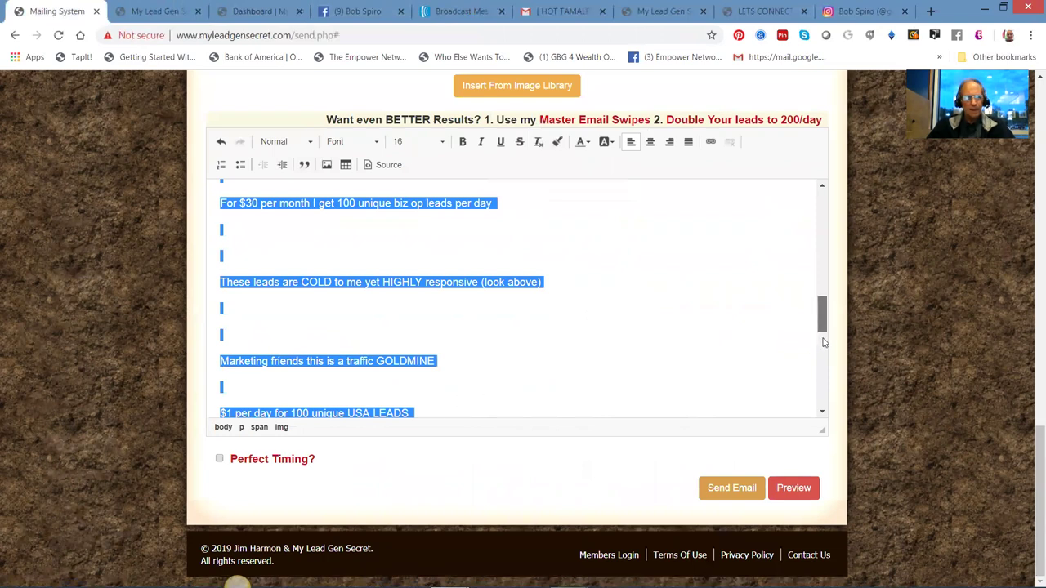
scroll(823, 344, down, 3)
scroll(823, 350, down, 3)
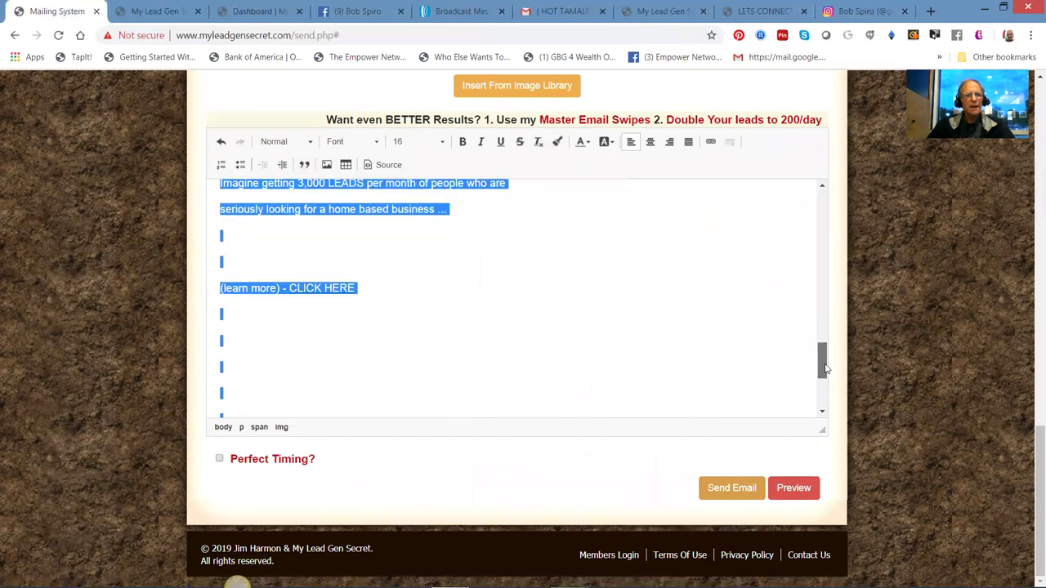
click(290, 288)
drag(299, 288, 378, 288)
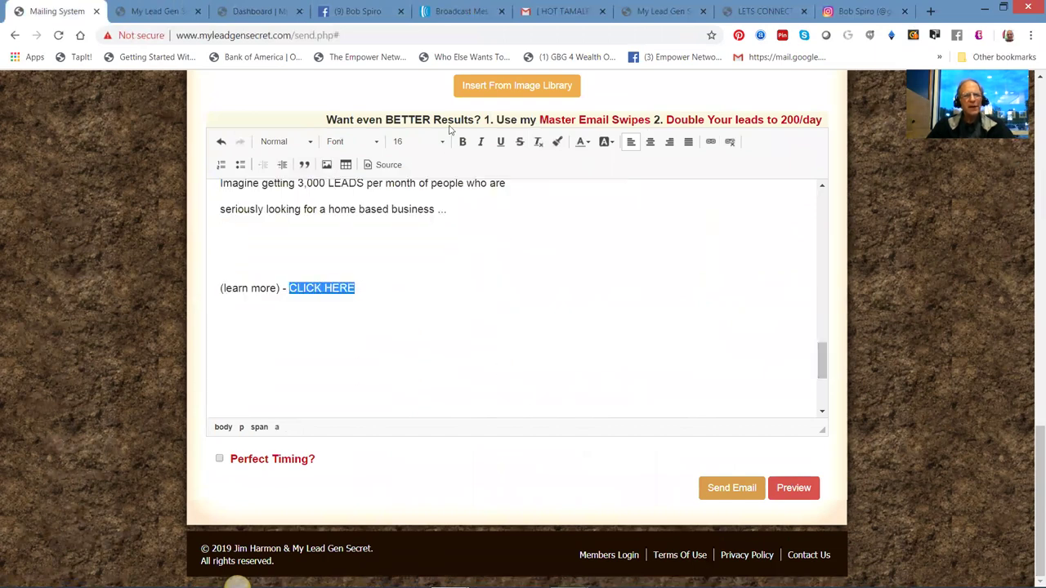
click(710, 143)
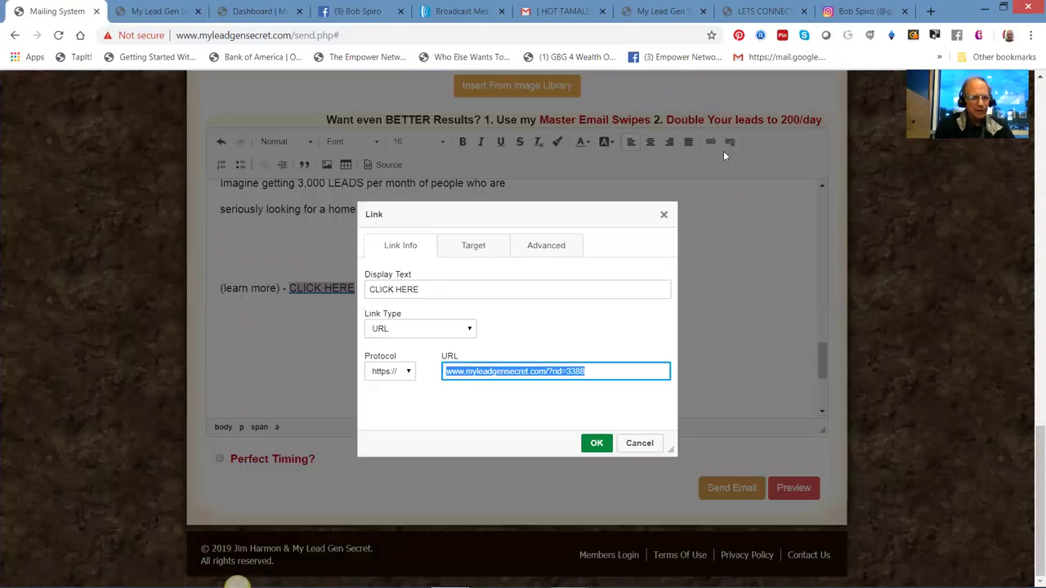
key(ctrl+v)
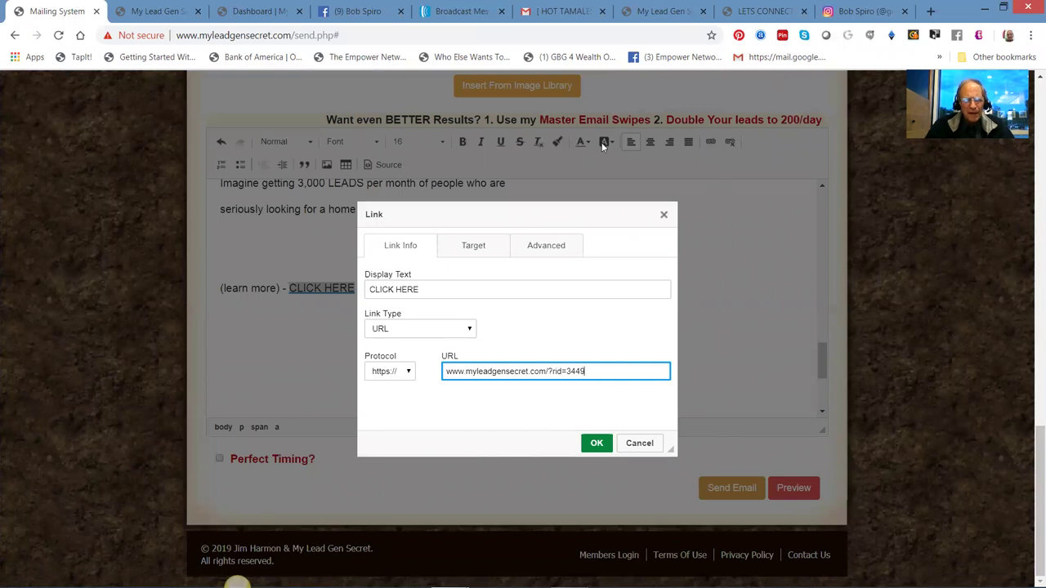
click(597, 444)
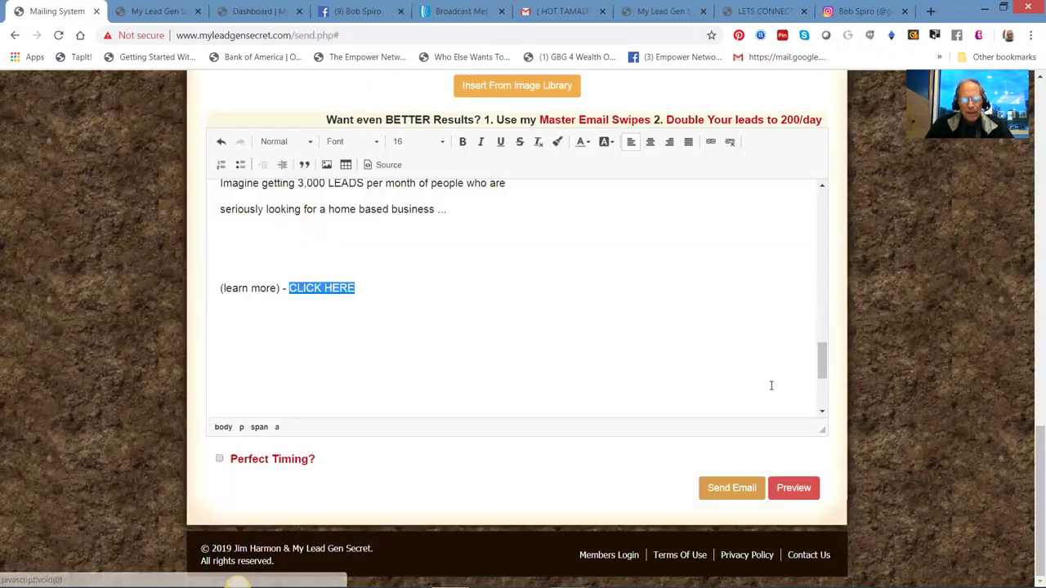
Step: Replace the signature name with the new sender's full name, fix middle-name typos, and select 'here'
drag(821, 363, 821, 390)
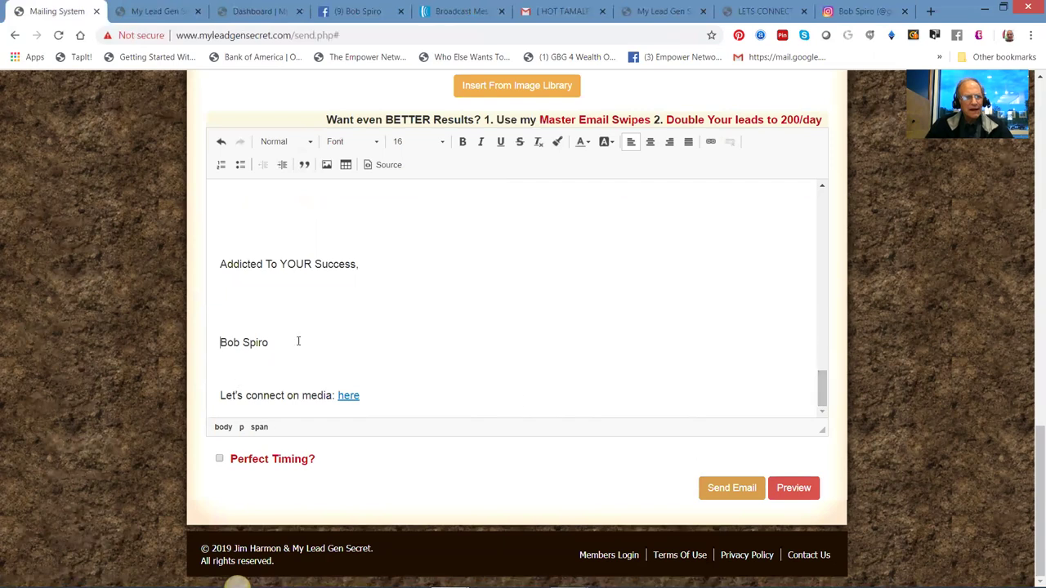
drag(299, 342, 298, 342)
text(Robert Ne;lson Davis)
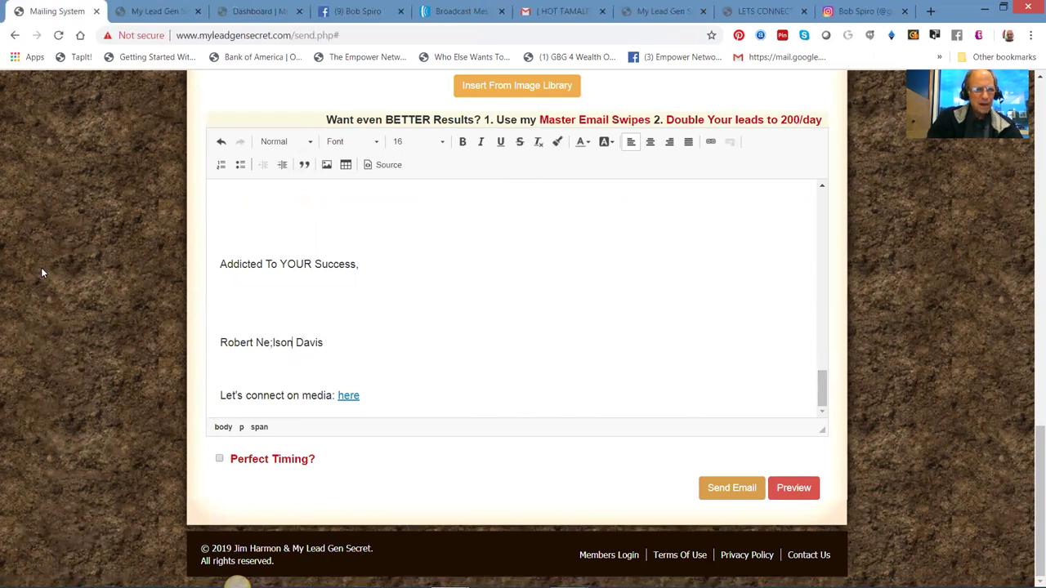
key(BackSpace)
text(ls)
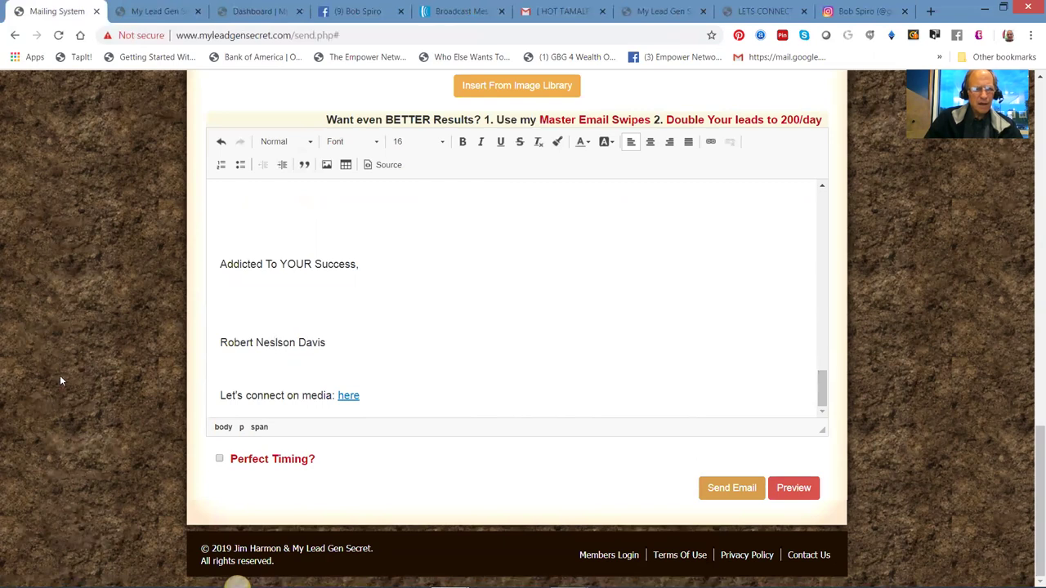
key(BackSpace)
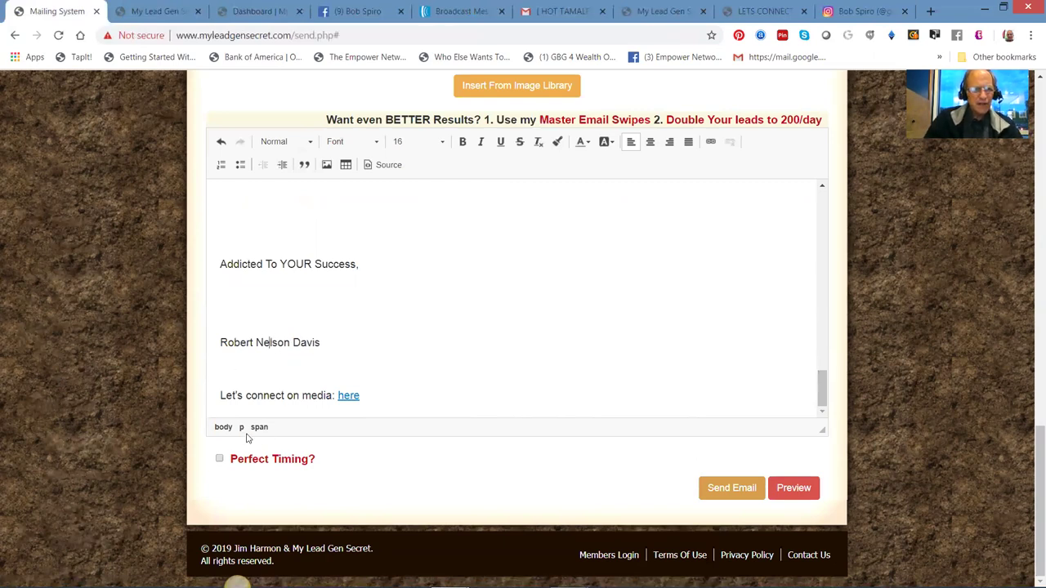
drag(337, 395, 361, 398)
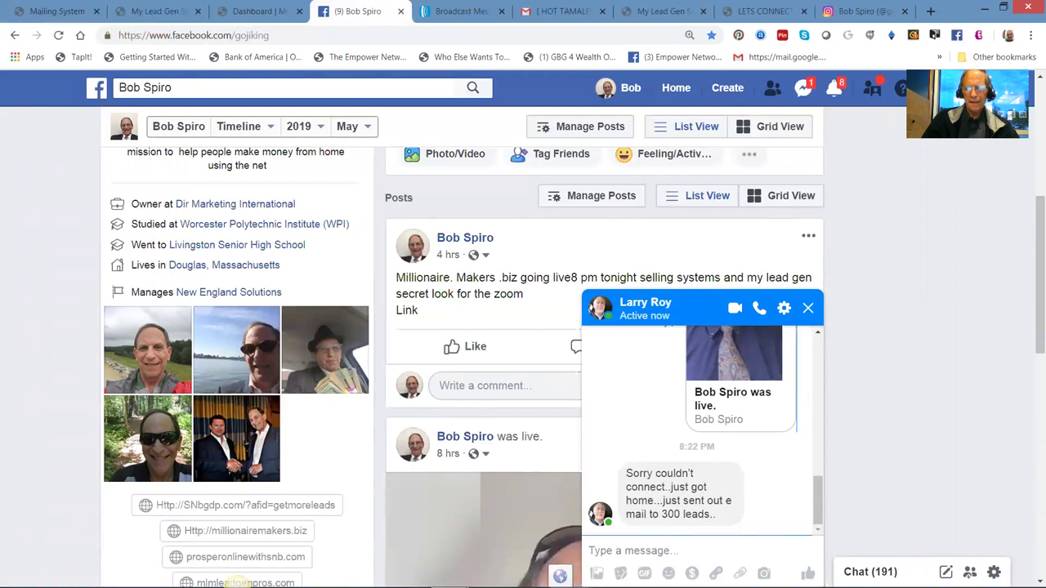
Step: Search Facebook for the new sender by first name and open their profile page
click(800, 553)
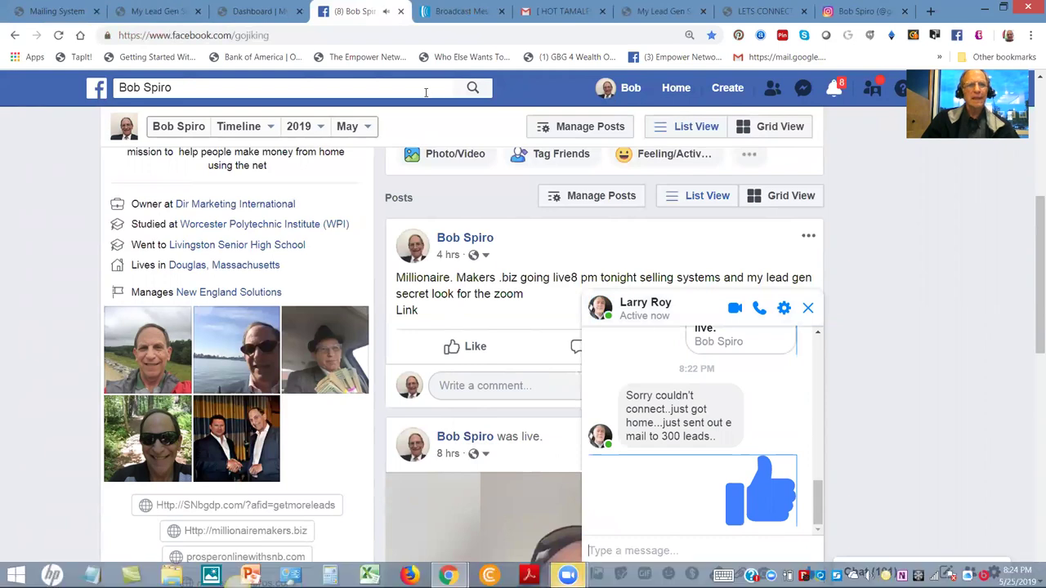
click(164, 92)
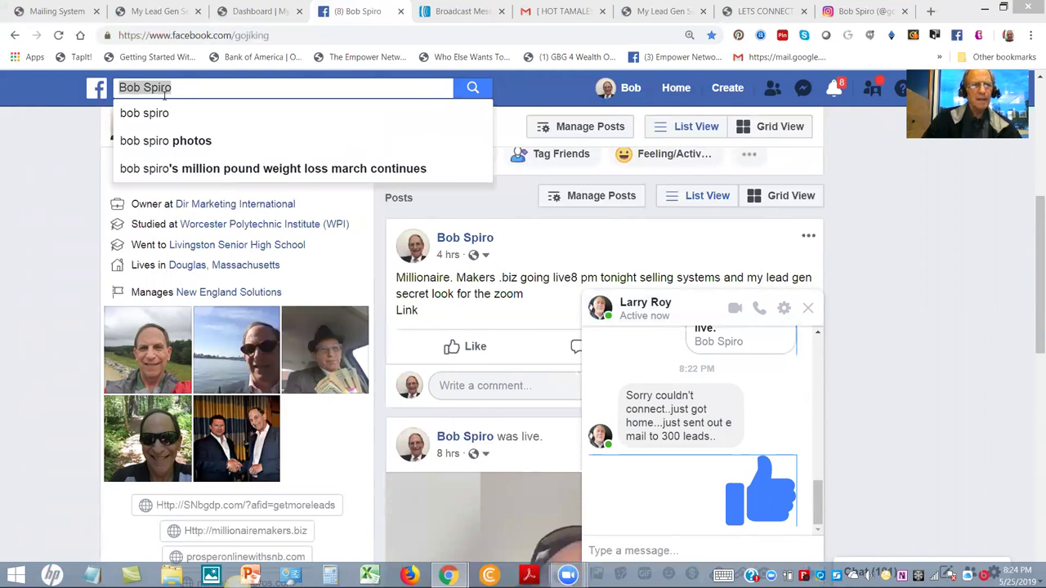
drag(189, 90, 76, 113)
text(robert)
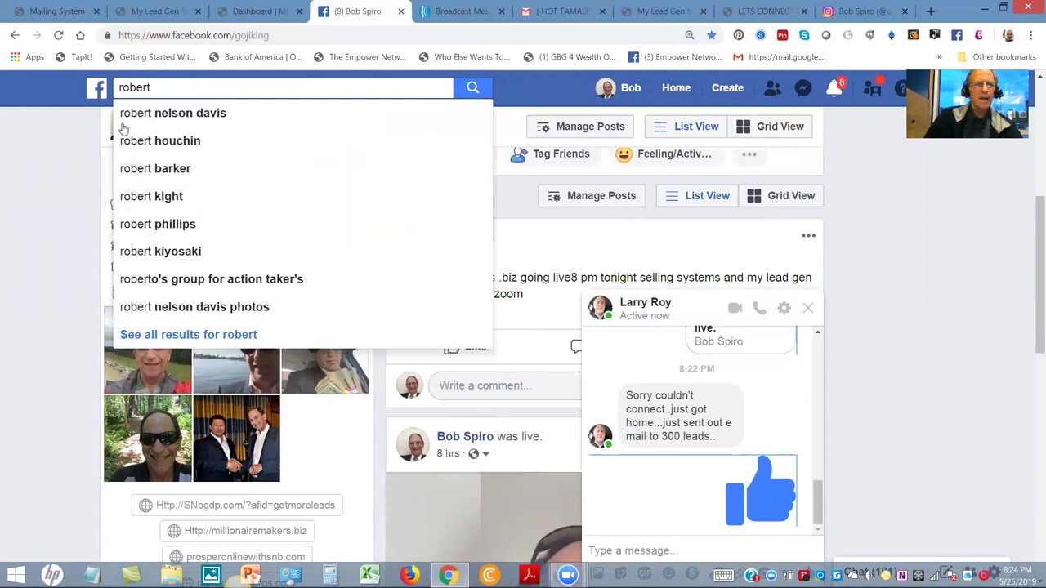
click(163, 114)
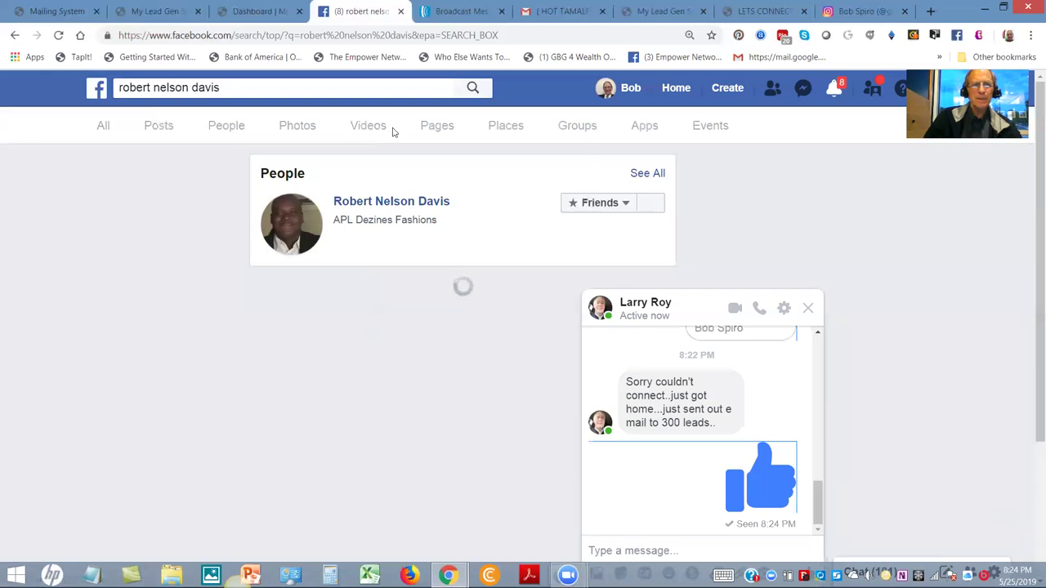
click(377, 206)
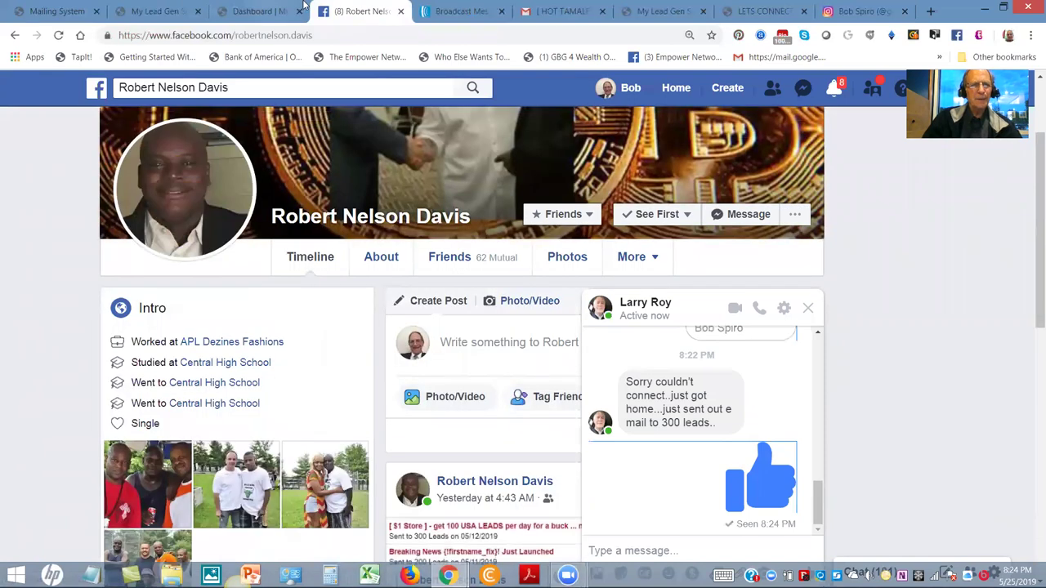
Step: Copy the profile page's web address from the address bar
click(106, 37)
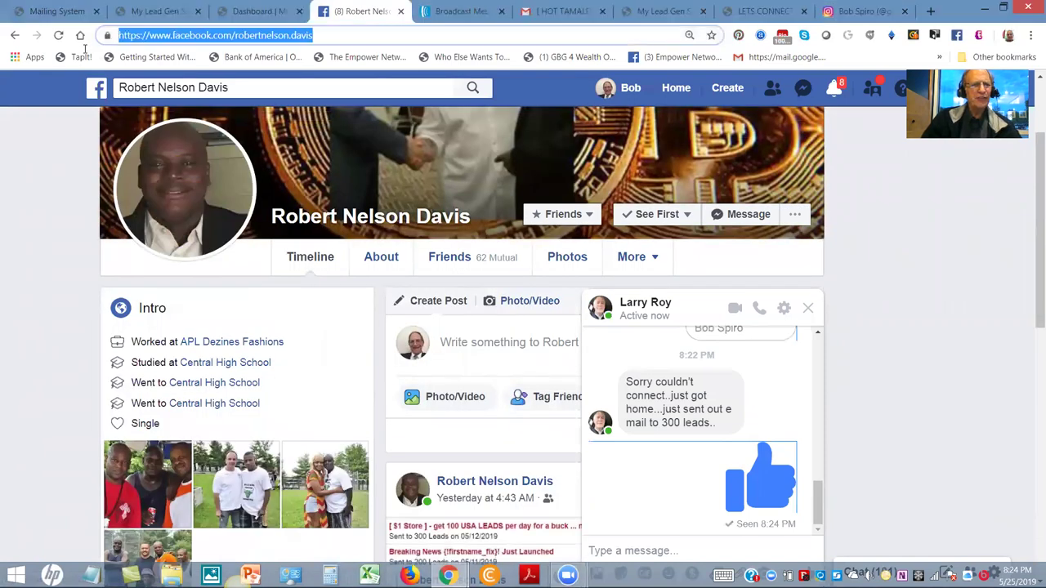
right_click(195, 37)
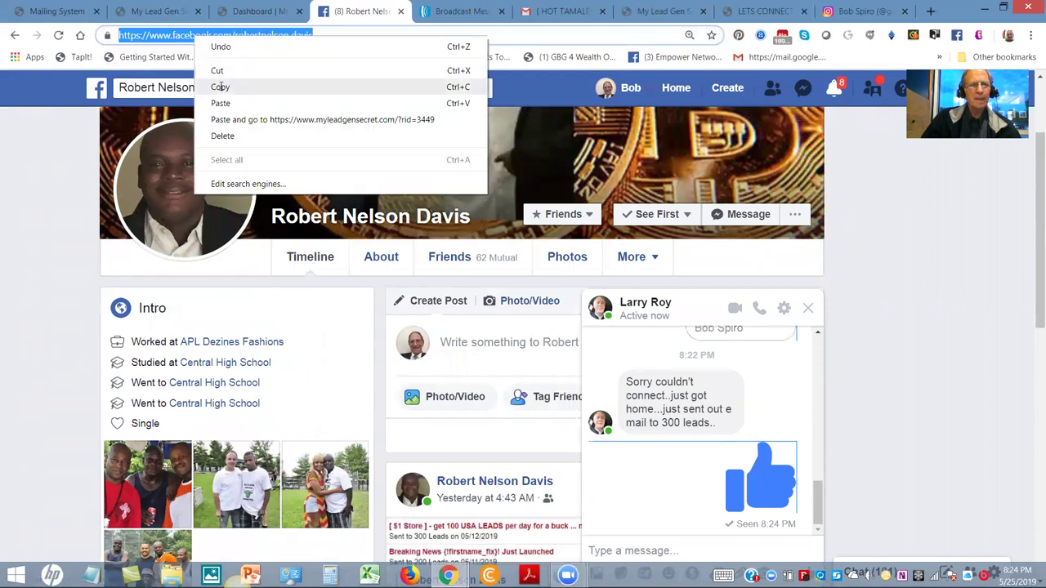
click(221, 87)
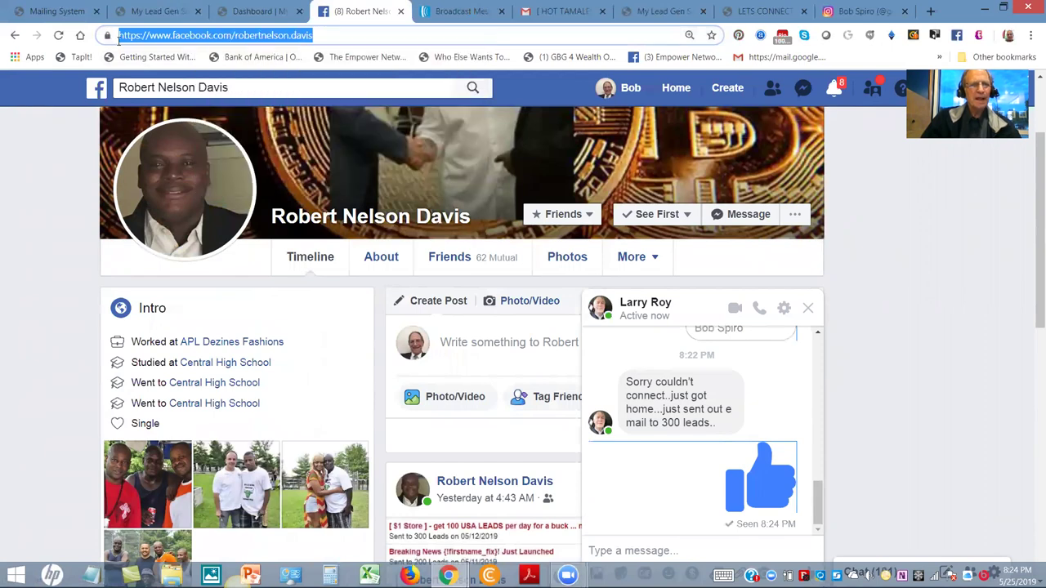
Step: Link the word 'here' to the copied Facebook profile URL and enable Perfect Timing
click(57, 11)
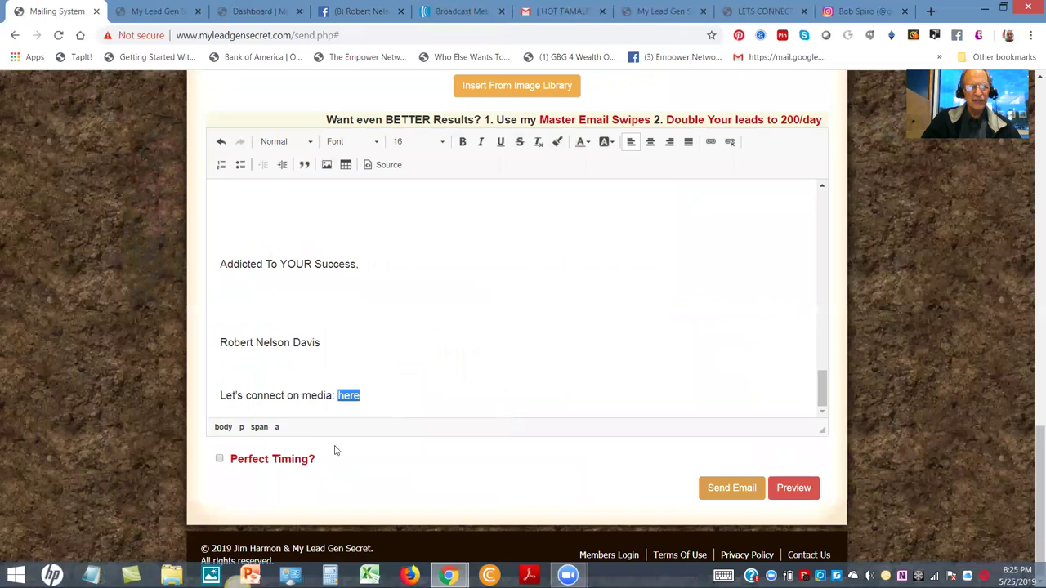
click(710, 142)
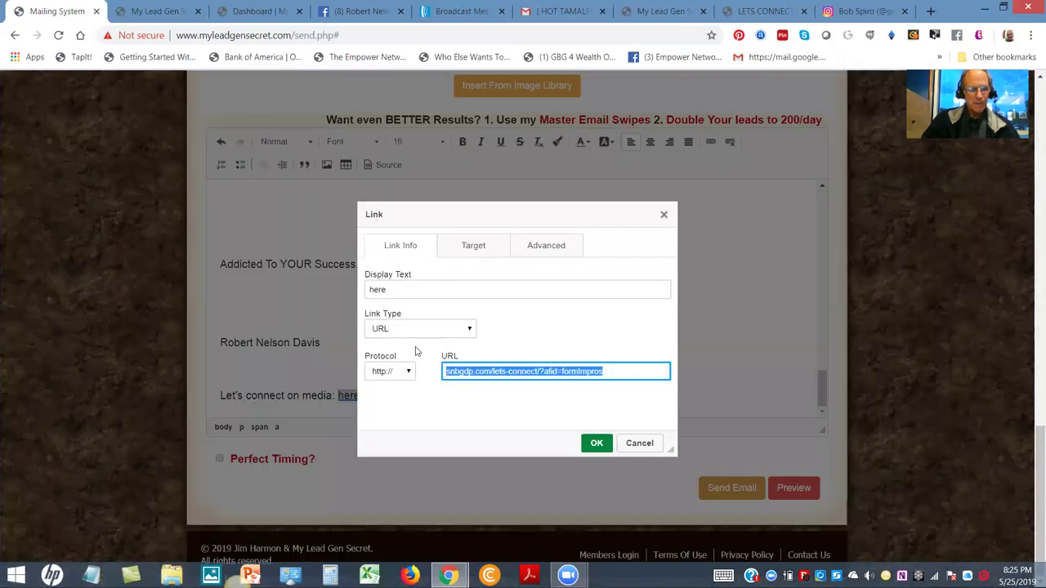
key(ctrl+v)
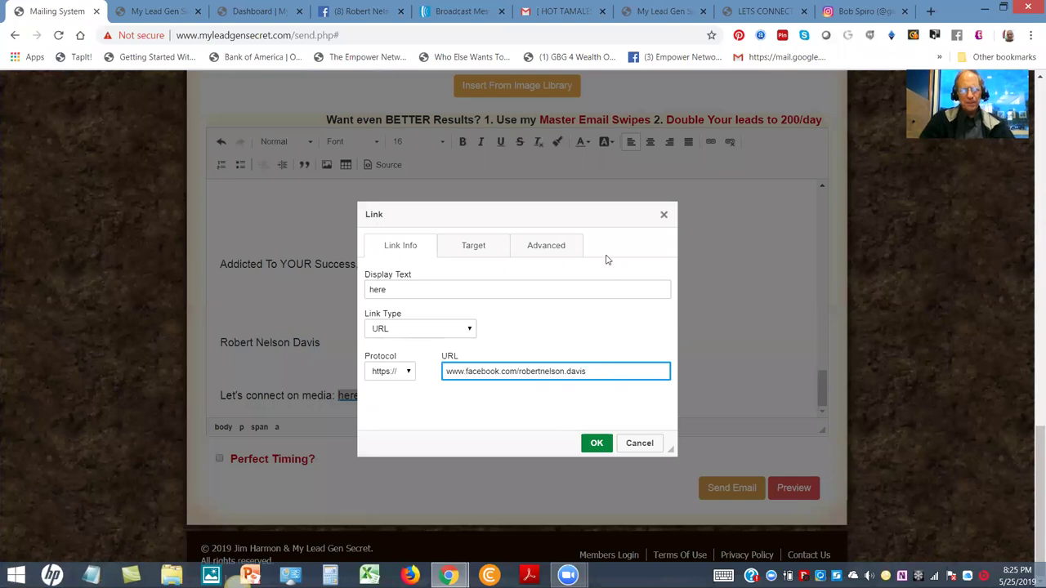
click(596, 444)
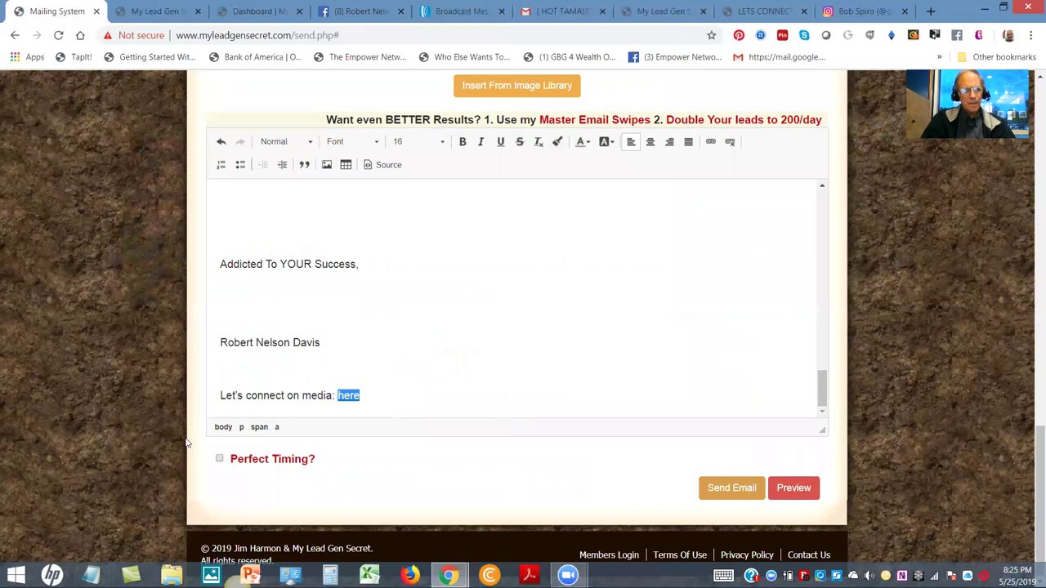
click(220, 460)
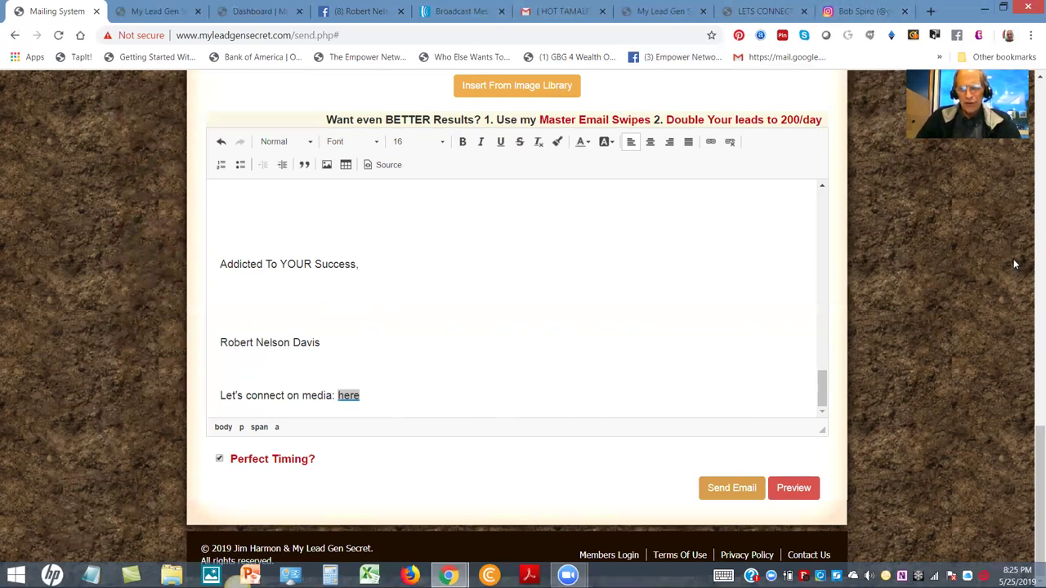
Step: Preview the HOT TAMALES email, check the stats table and greeting, then close the preview
click(803, 495)
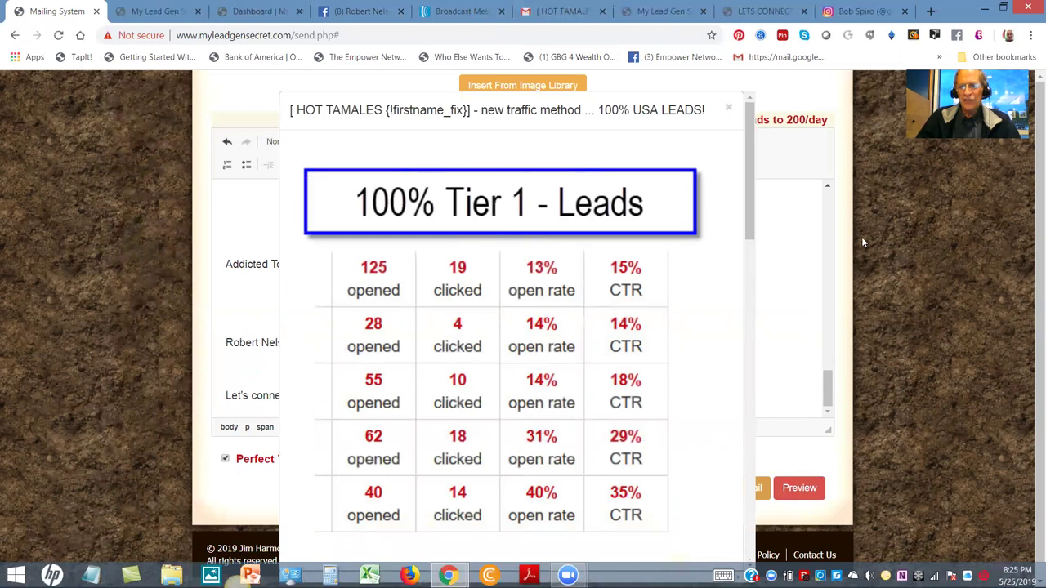
drag(750, 198, 750, 259)
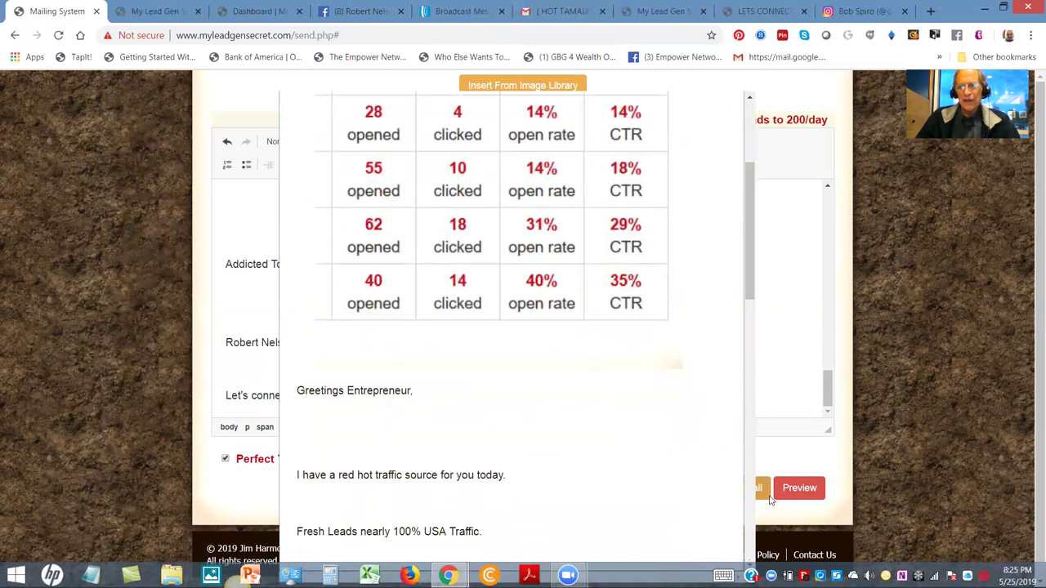
click(785, 107)
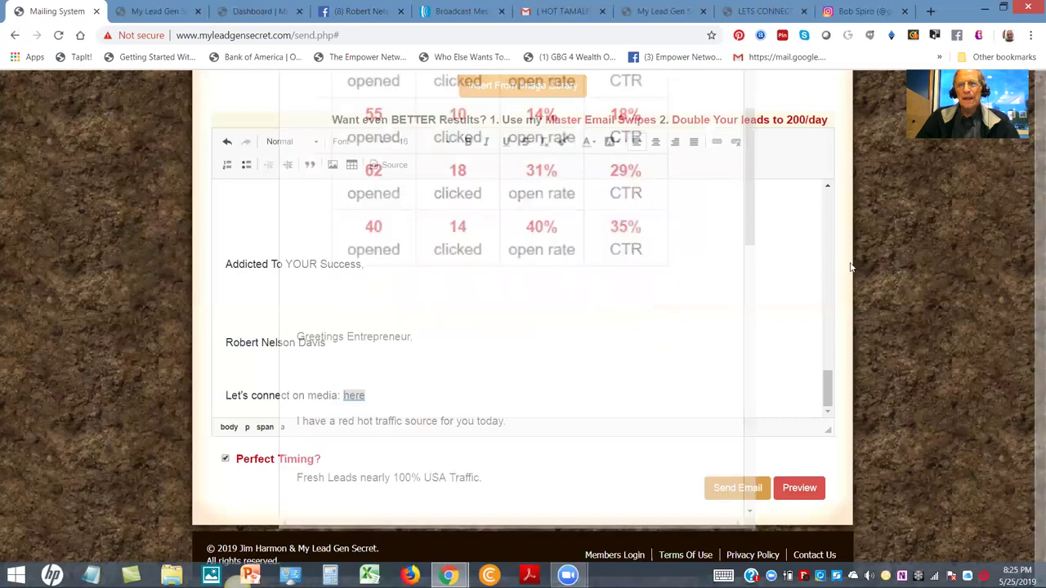
drag(1032, 424, 1030, 197)
scroll(92, 332, down, 3)
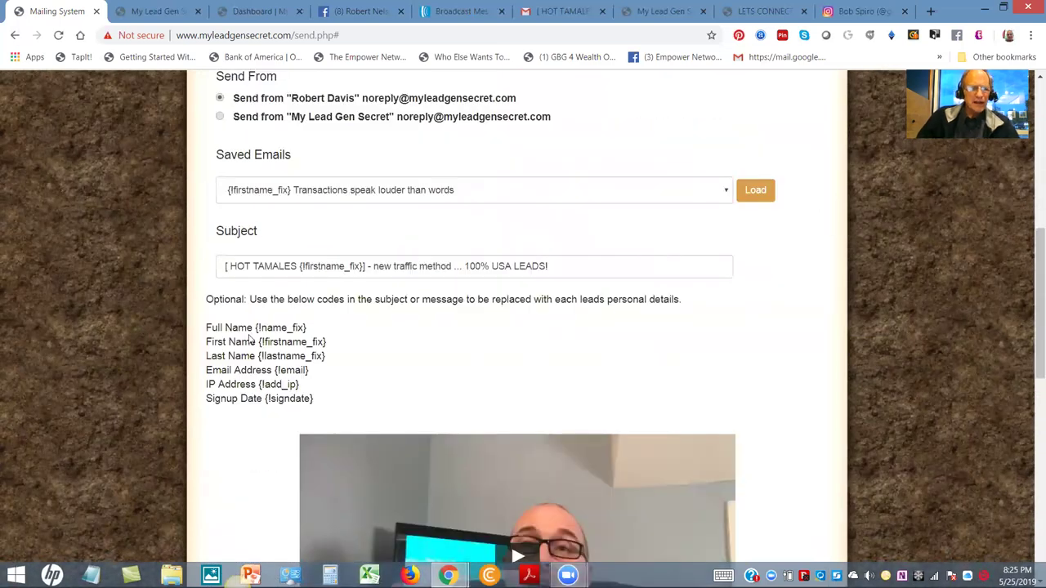
Step: Copy the {!firstname_fix} code and paste it over 'Entrepreneur' in the greeting
drag(259, 343, 329, 350)
right_click(327, 349)
click(335, 355)
drag(1030, 294, 1030, 429)
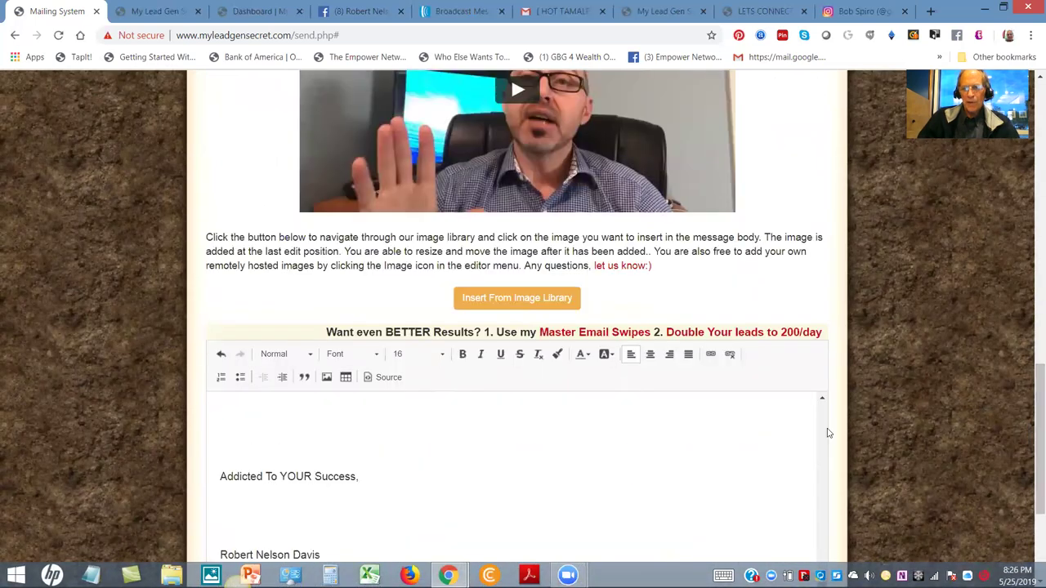
scroll(823, 425, up, 10)
drag(823, 423, 816, 488)
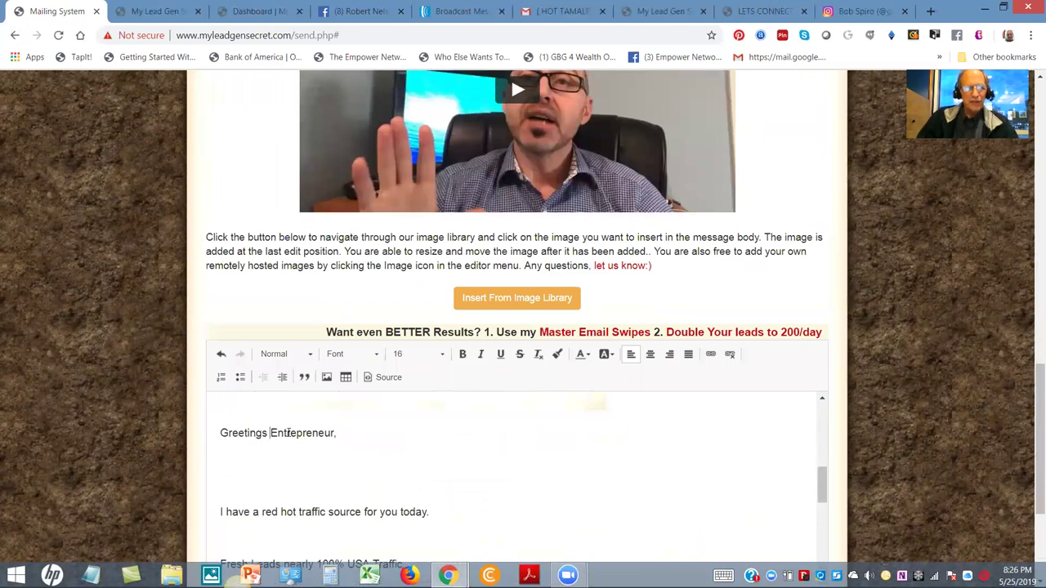
drag(271, 434, 334, 435)
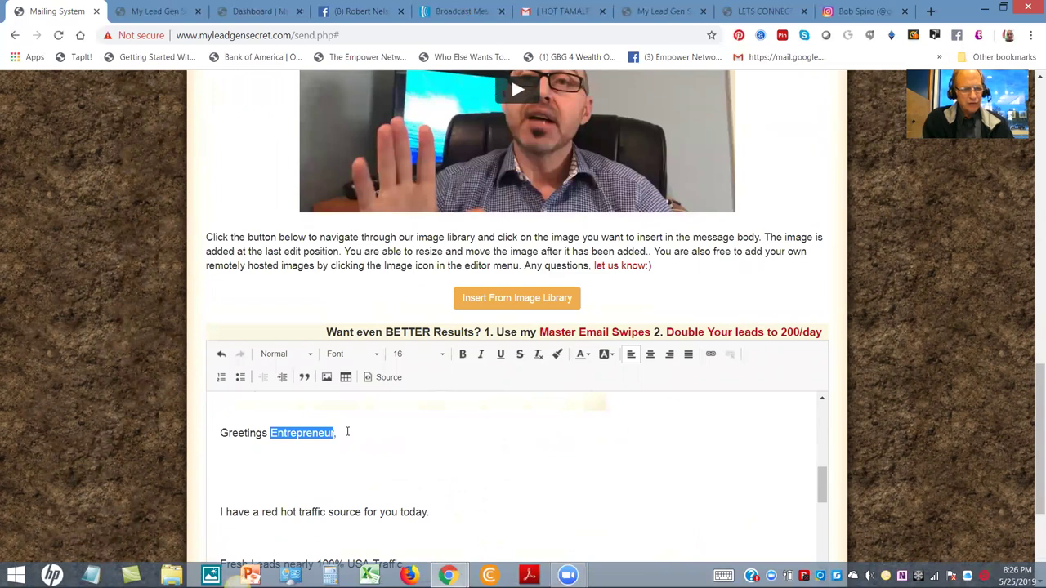
key(ctrl+v)
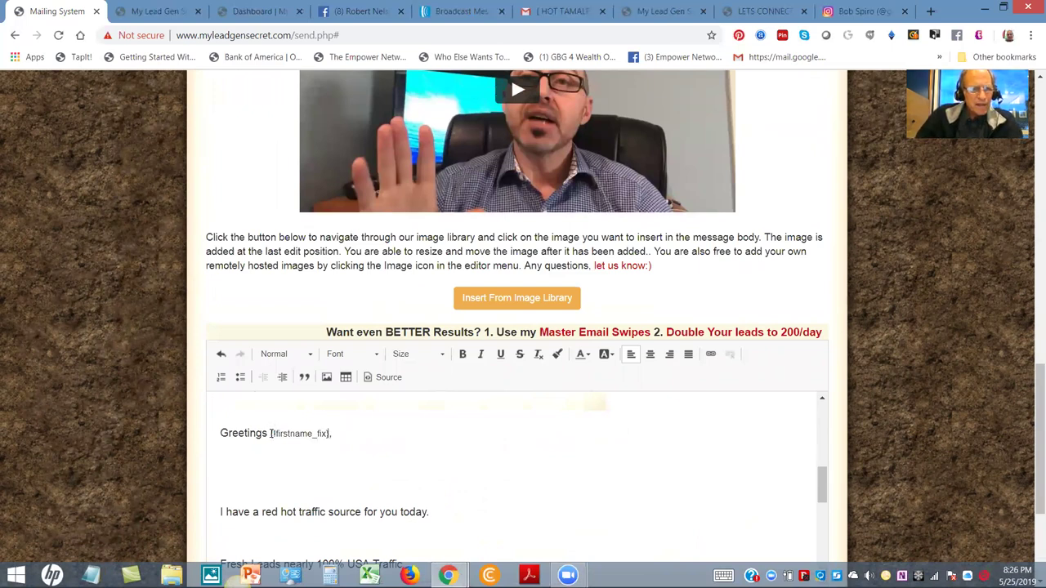
Step: Set the {!firstname_fix} placeholder to font size 16
drag(270, 433, 328, 433)
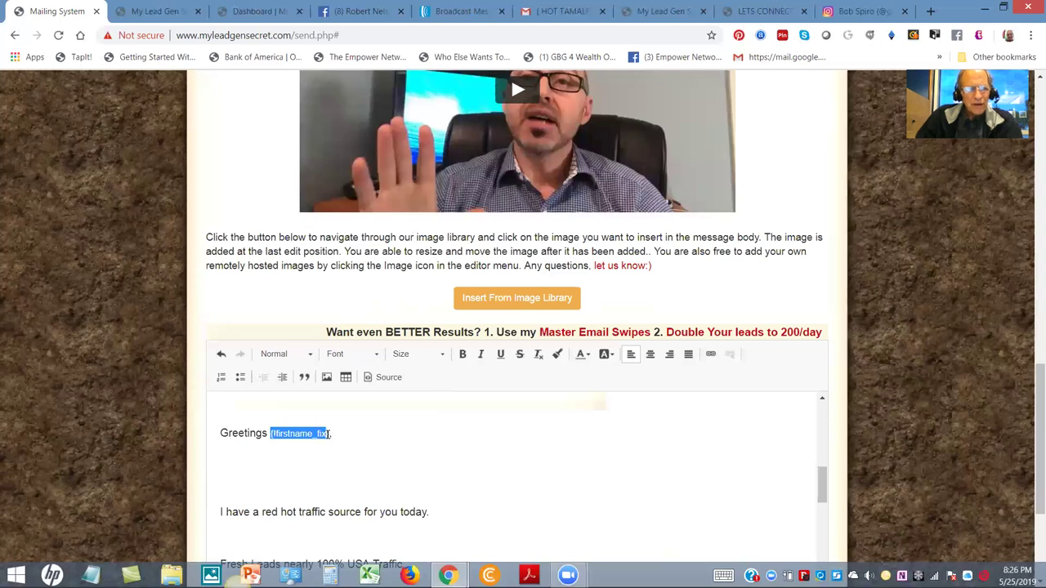
click(441, 354)
scroll(471, 453, down, 2)
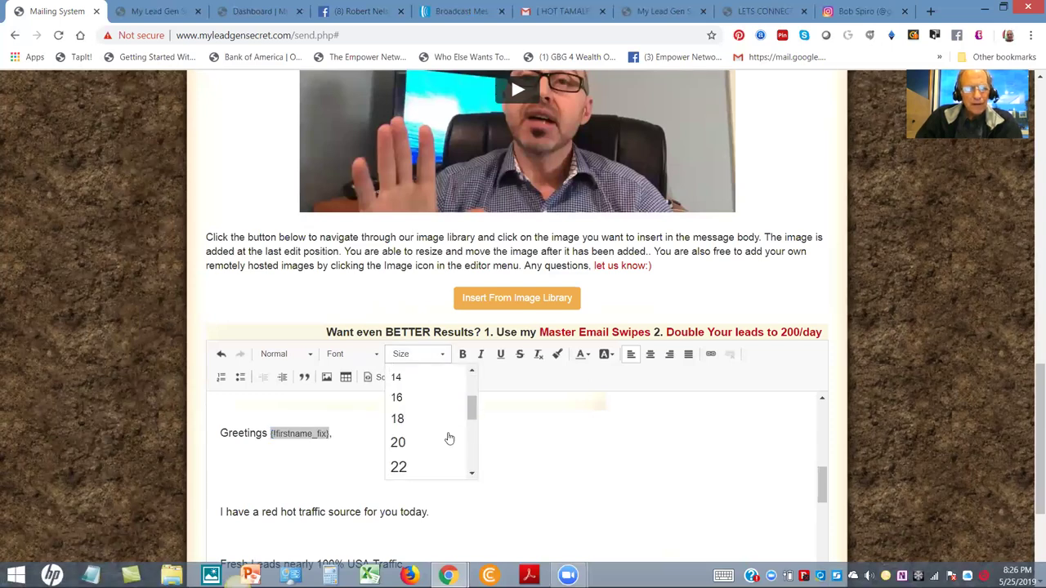
click(412, 400)
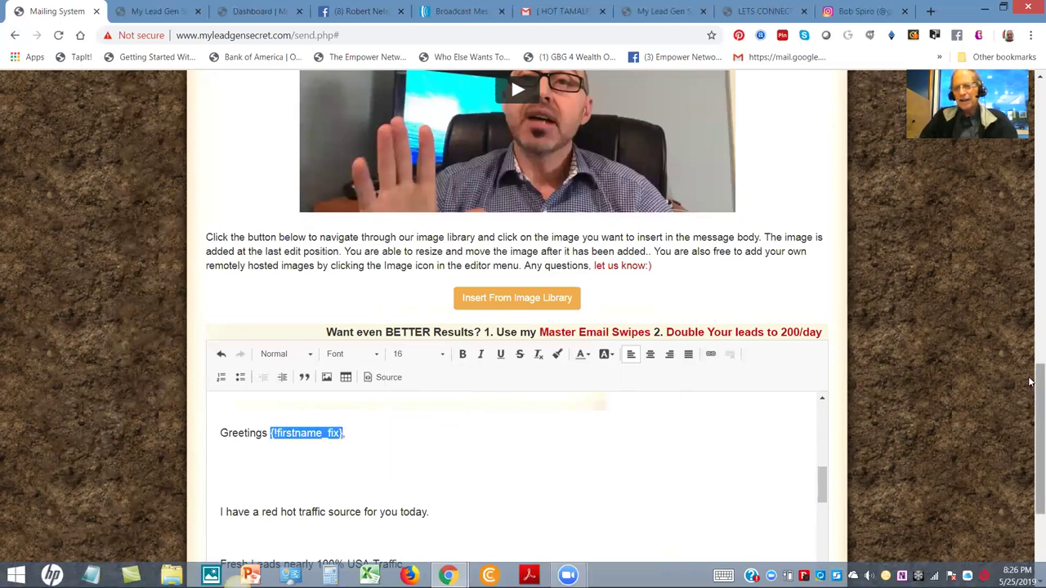
scroll(1030, 389, down, 3)
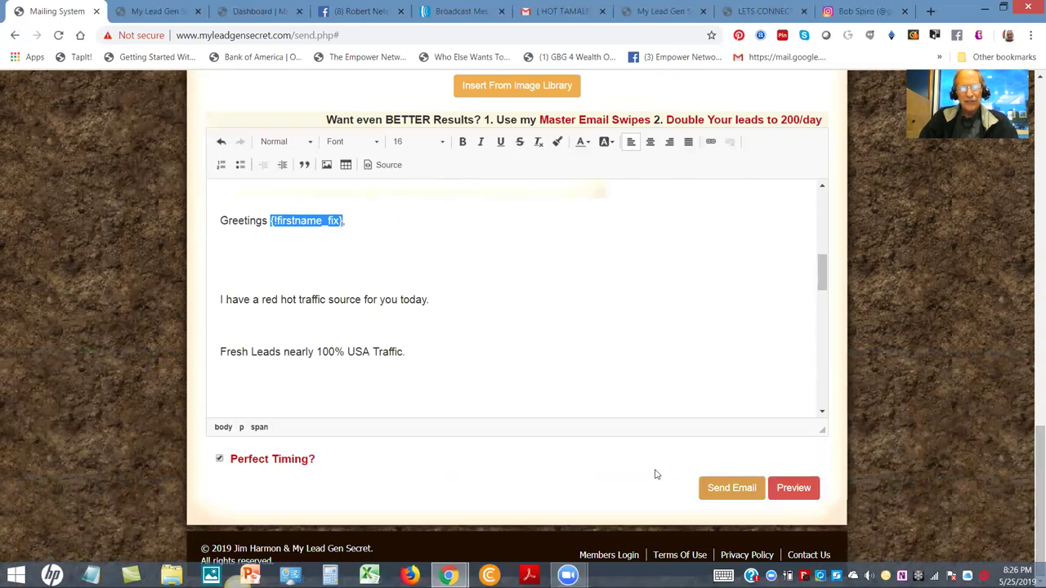
Step: Send the HOT TAMALES mailing to the 1600 selected leads, then return to Home
mouse_move(245, 457)
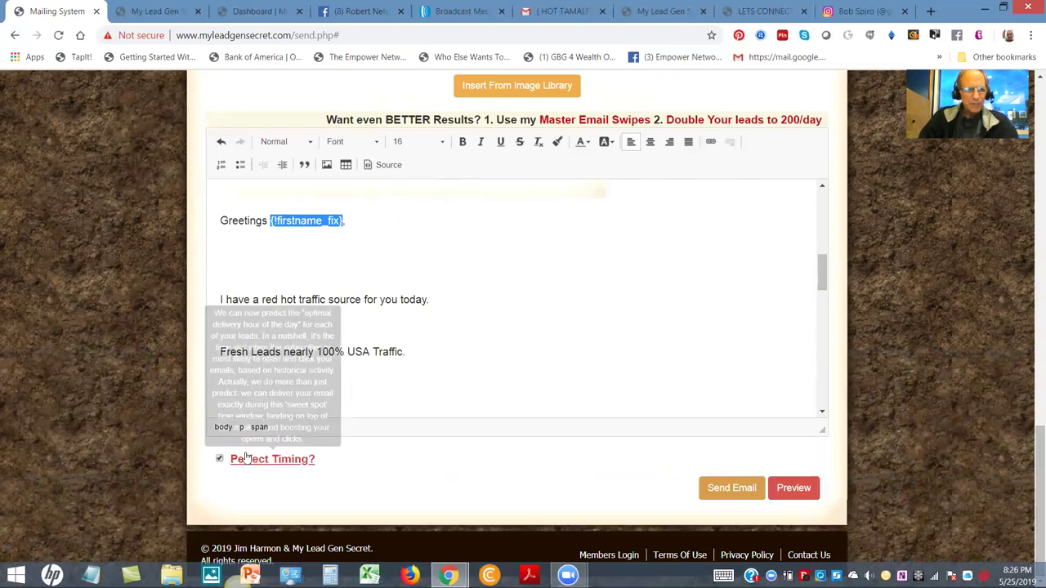
click(718, 489)
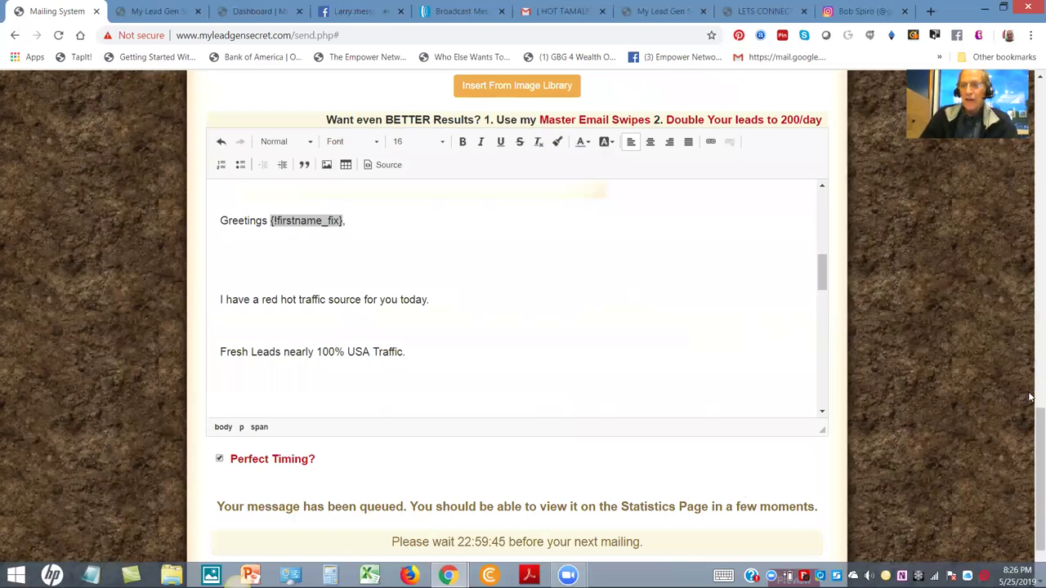
scroll(1031, 153, up, 15)
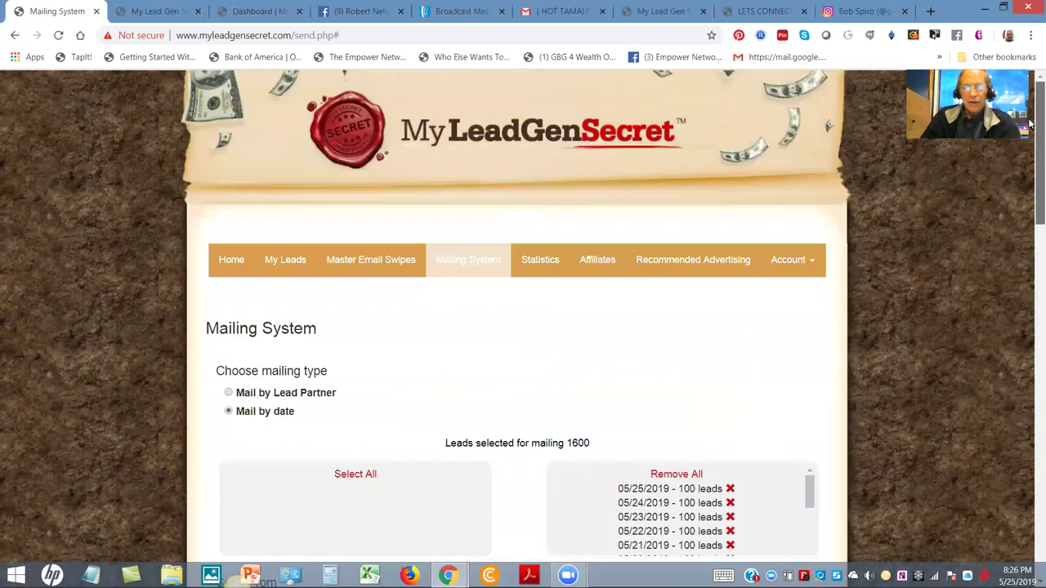
click(234, 269)
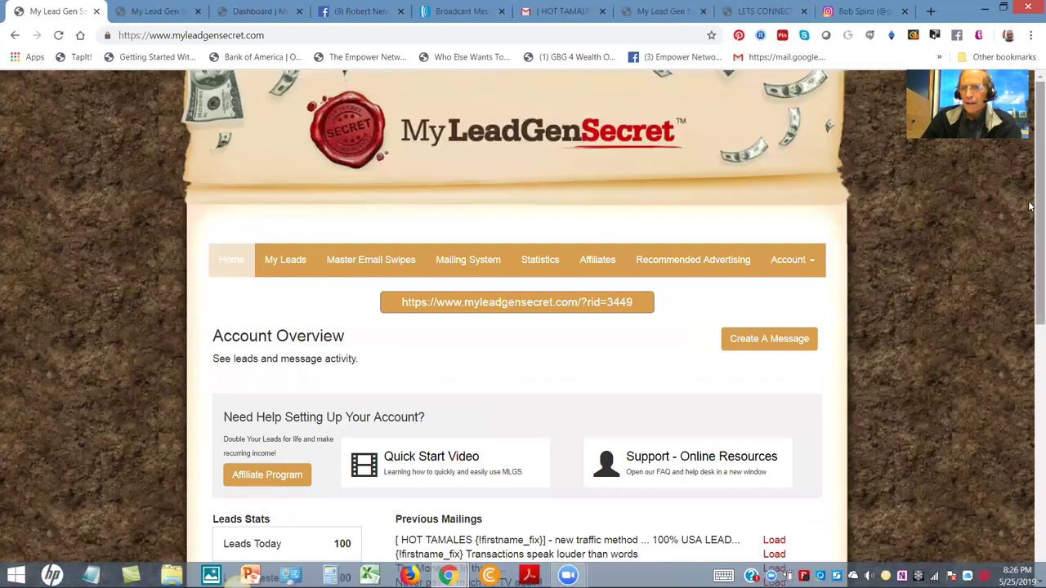
Step: Check Recently Sent Mailings: HOT TAMALES sent to 1600 leads on 05/25/2019, 0 opened
scroll(1029, 206, down, 4)
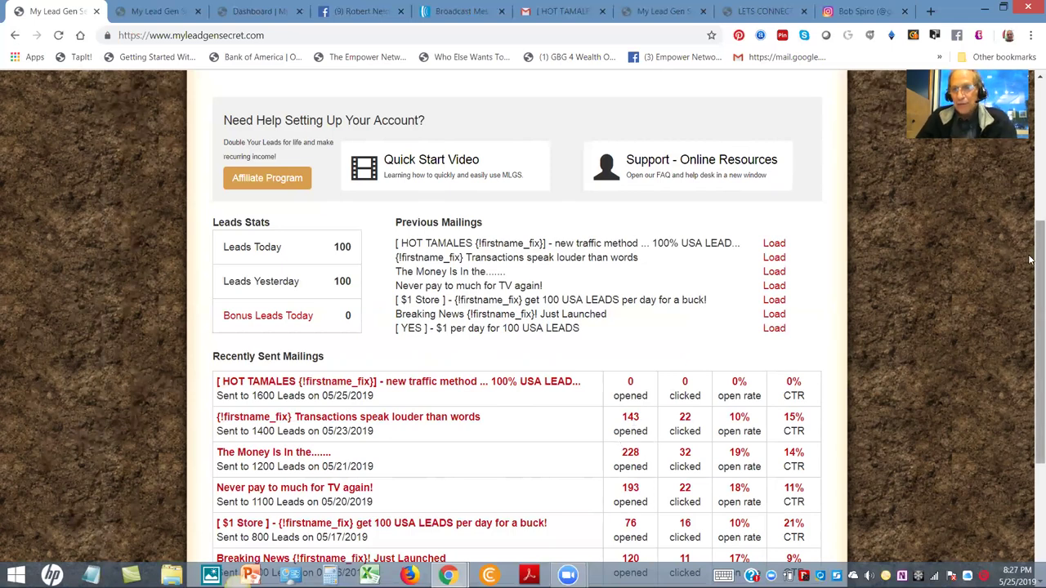
drag(1029, 294, 1030, 374)
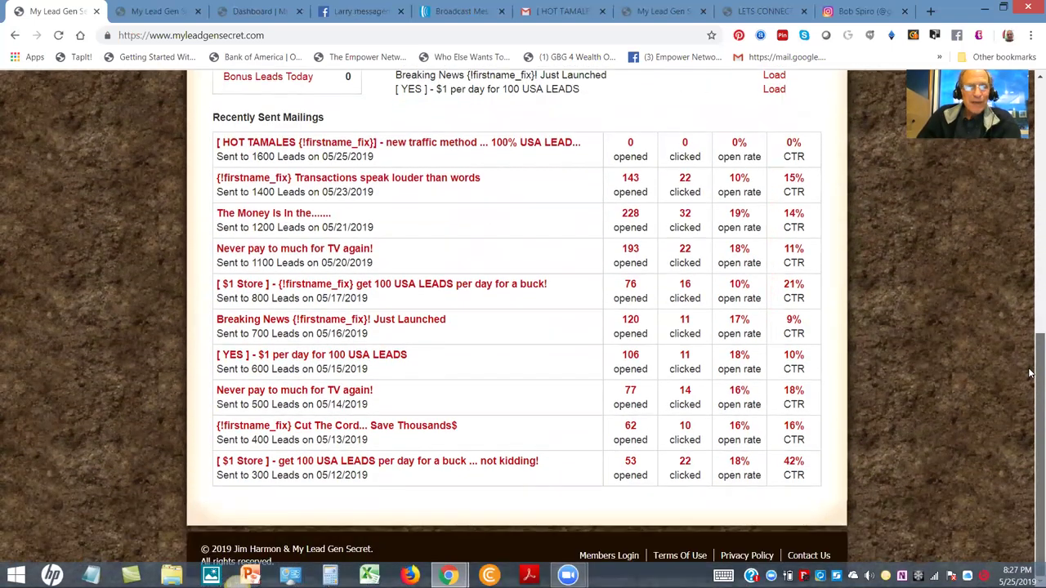
scroll(787, 273, up, 7)
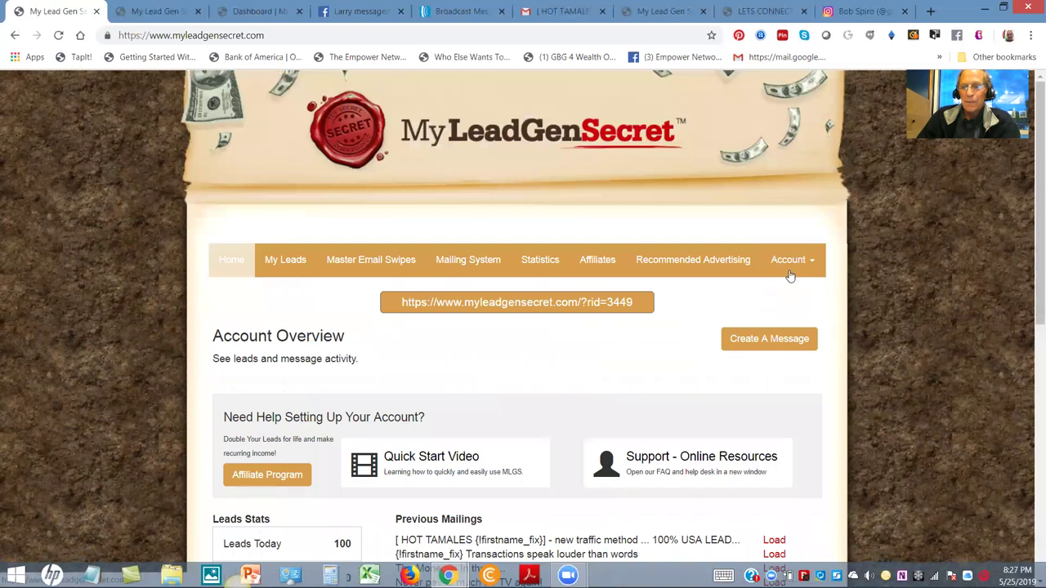
Step: Log in through Members Login using the browser's saved credentials
click(814, 339)
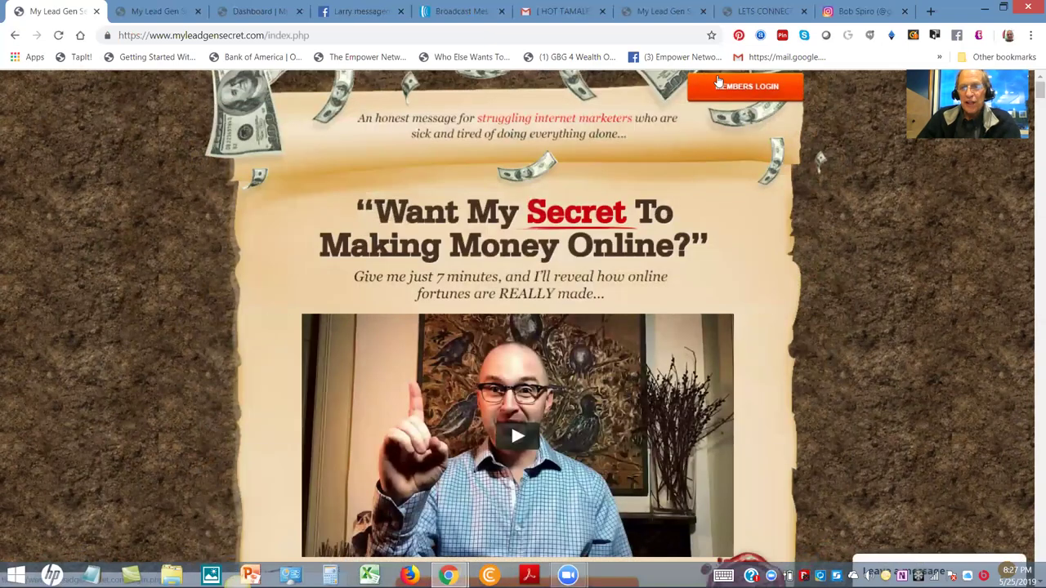
click(726, 92)
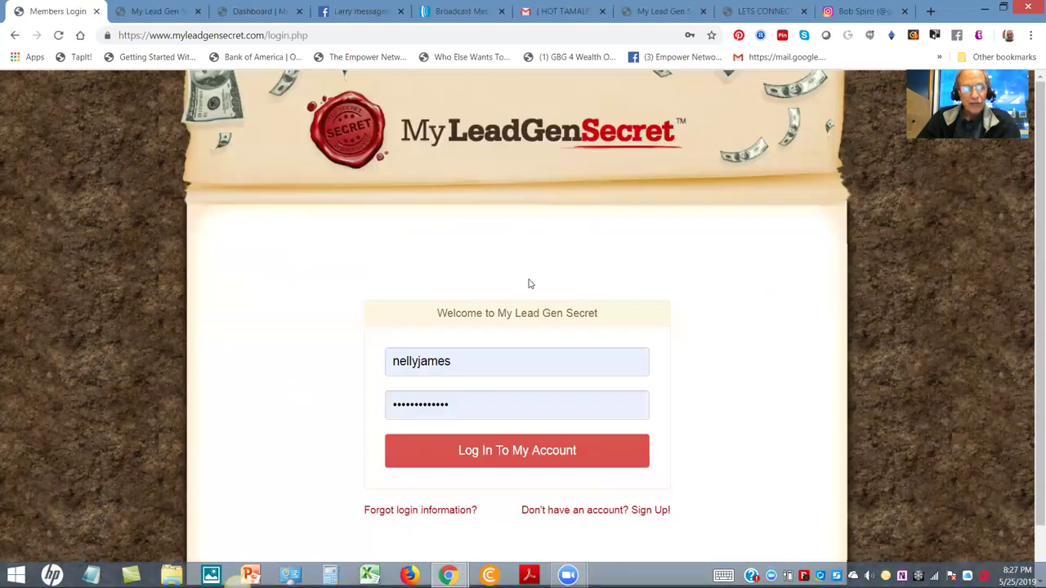
click(472, 360)
click(452, 426)
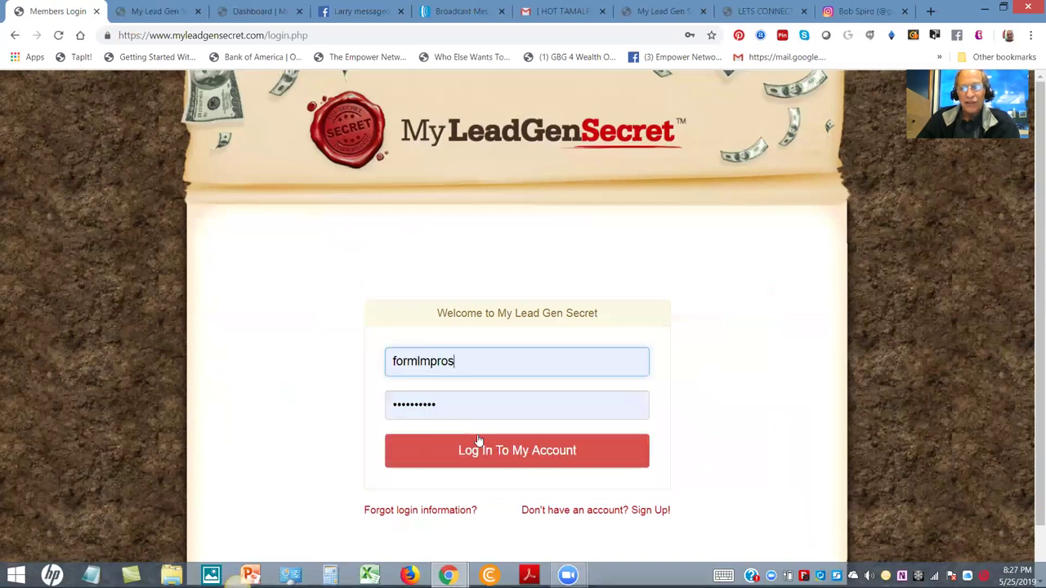
click(518, 462)
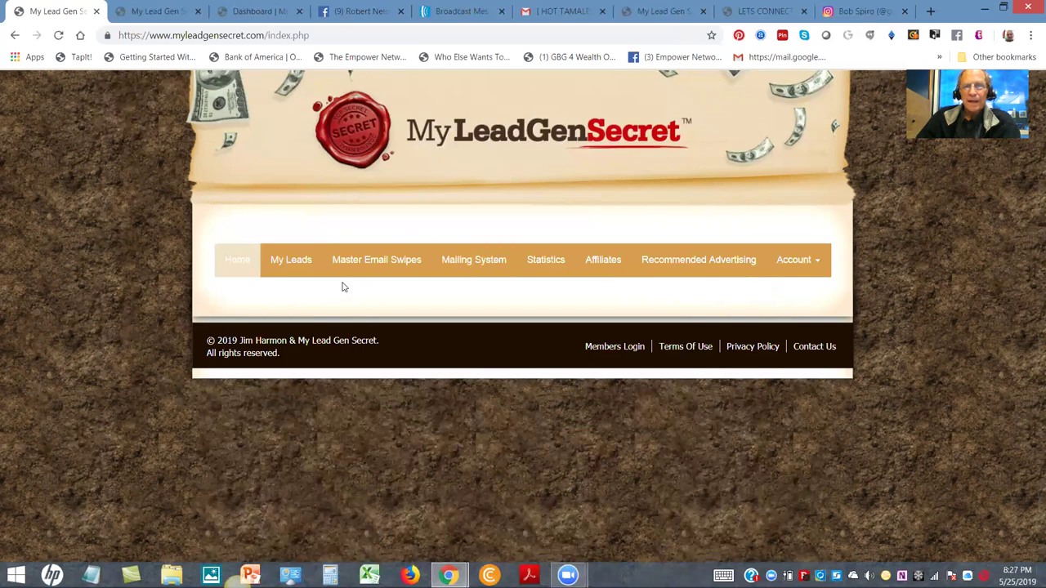
Step: Review Statistics for the 05/24/2019 HOT TAMALES mailing: 3000 sent, 297 opened, 37 clicks
click(528, 268)
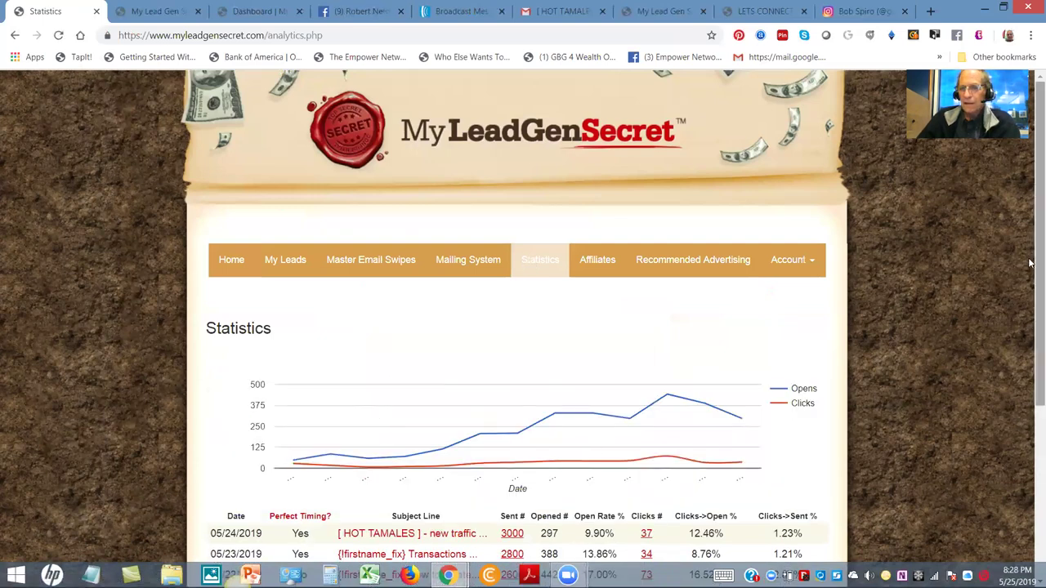
drag(1032, 256, 1030, 379)
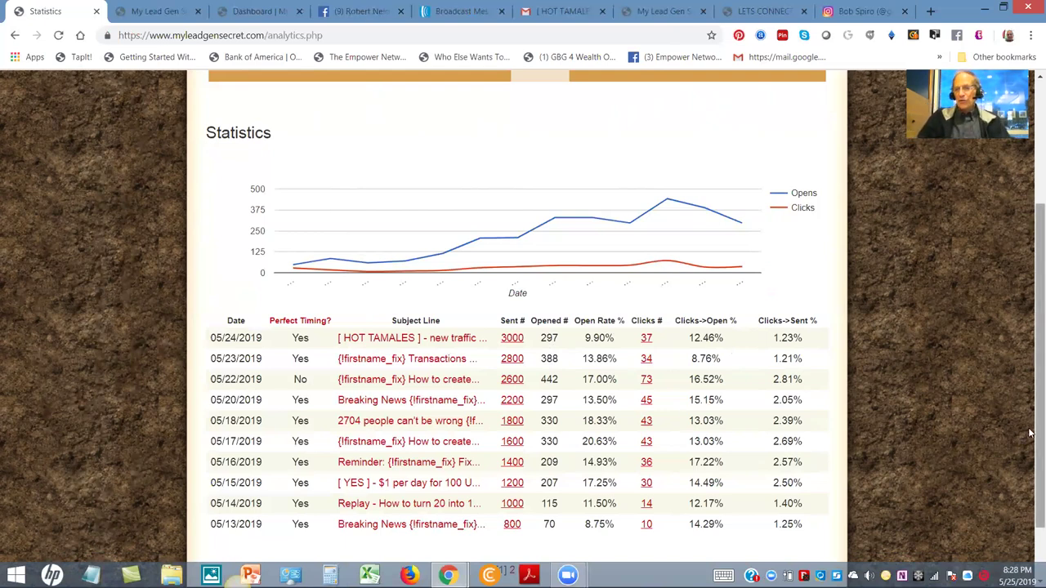
drag(1030, 433, 1030, 234)
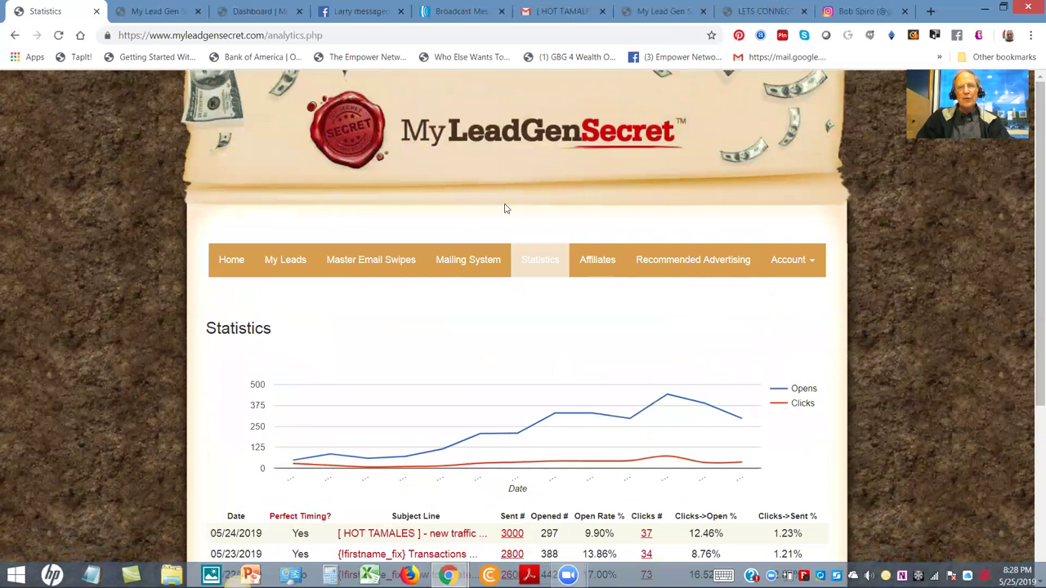
Step: Minimize the Chrome window showing the statistics page
click(984, 10)
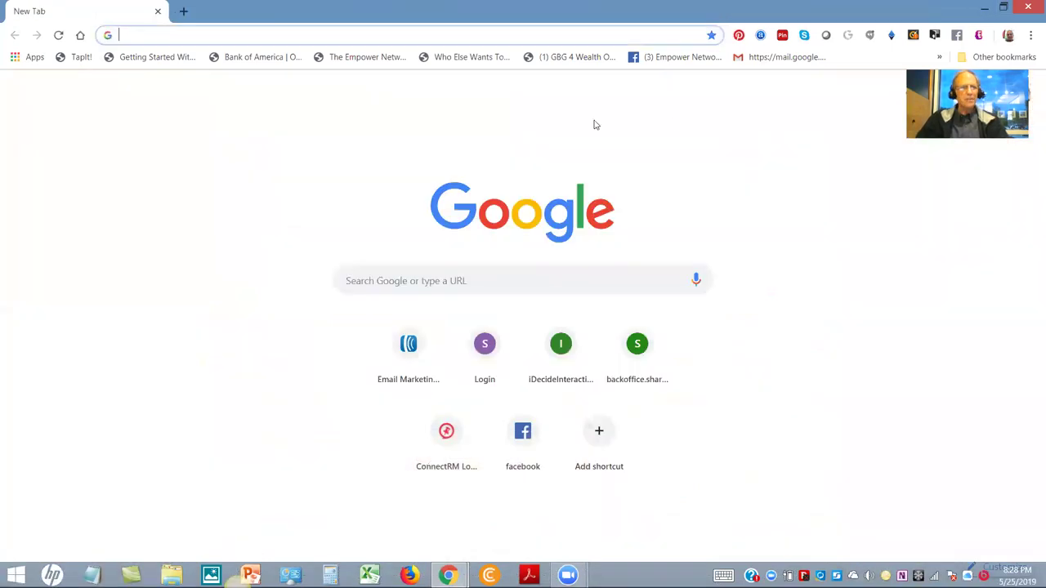